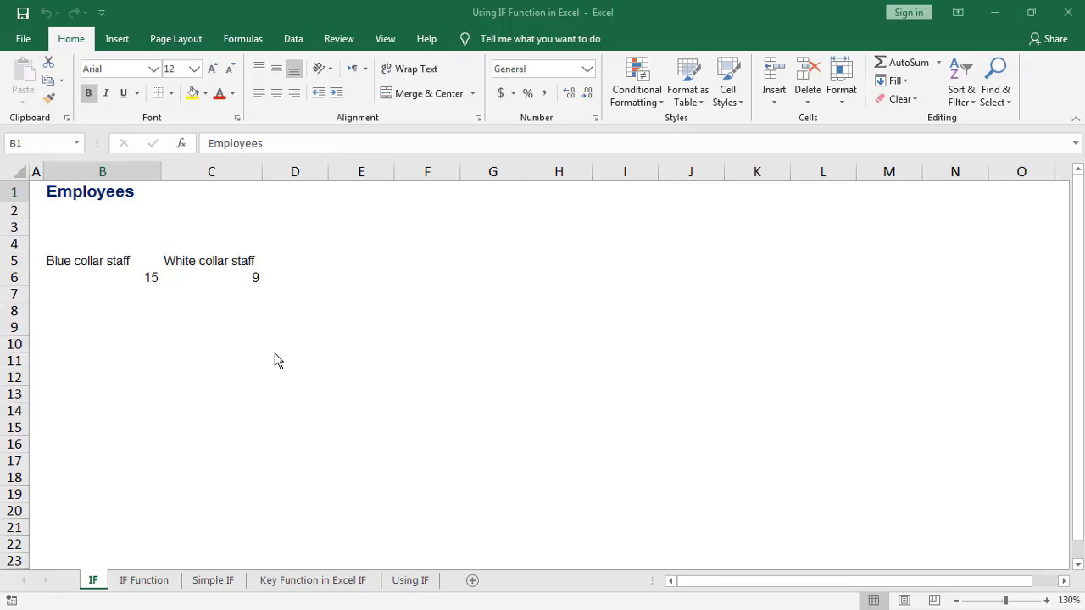
- Select D6 and reopen Insert Function from the Formulas ribbon after cancelling the first attempt
{"action": "left_click", "coordinate": [288, 273]}
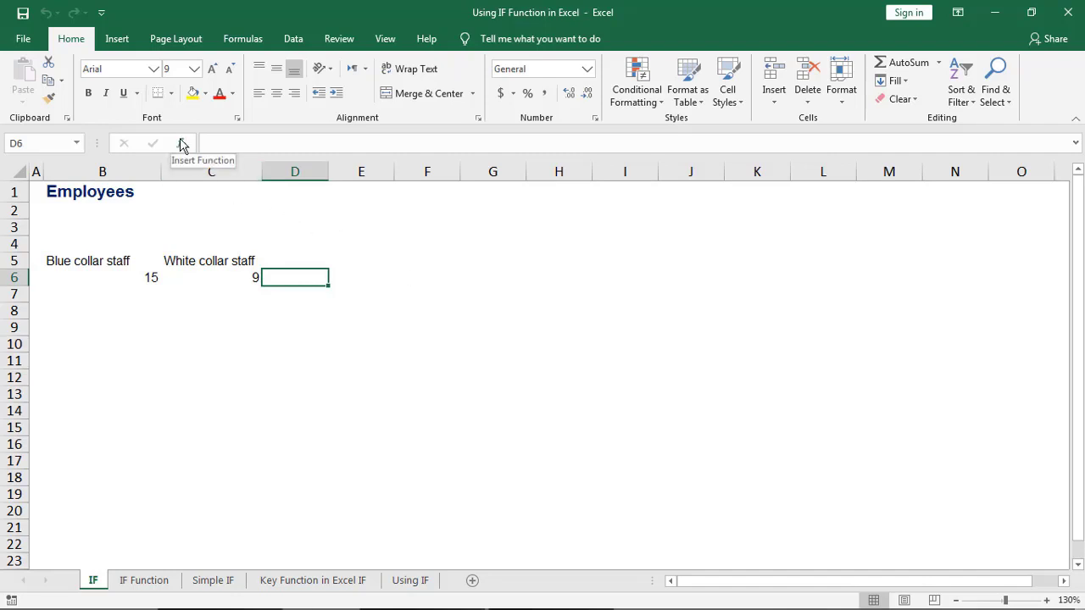
{"action": "left_click", "coordinate": [181, 144]}
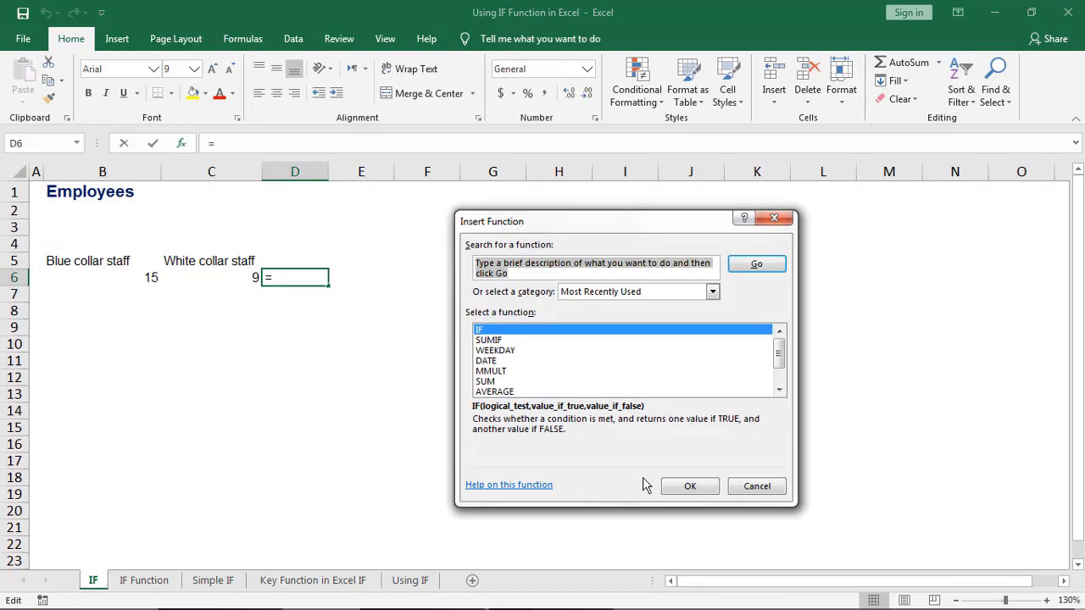
{"action": "left_click", "coordinate": [757, 489]}
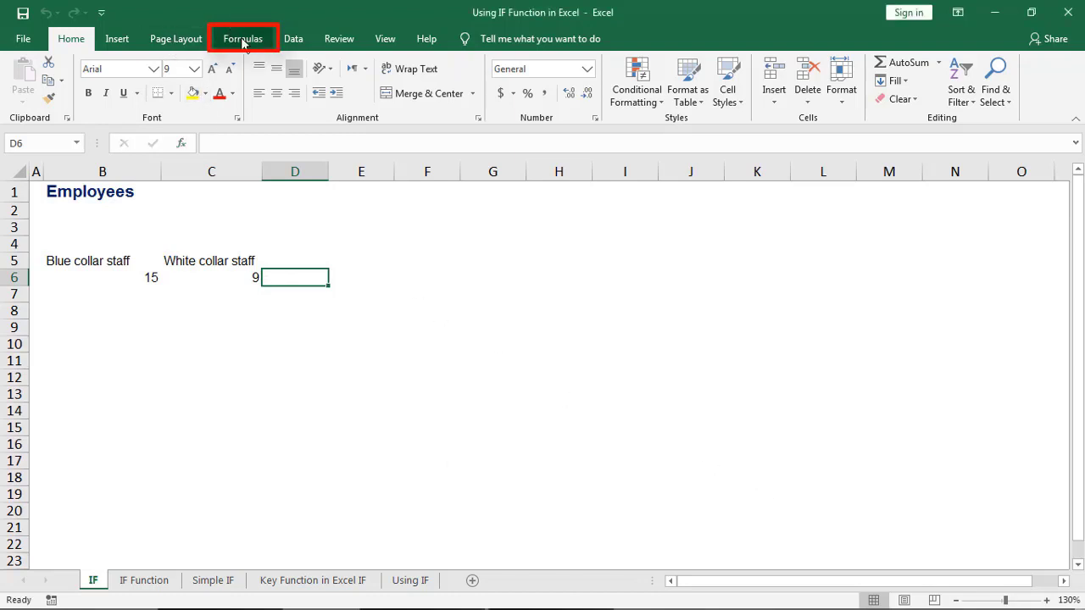
{"action": "left_click", "coordinate": [242, 42]}
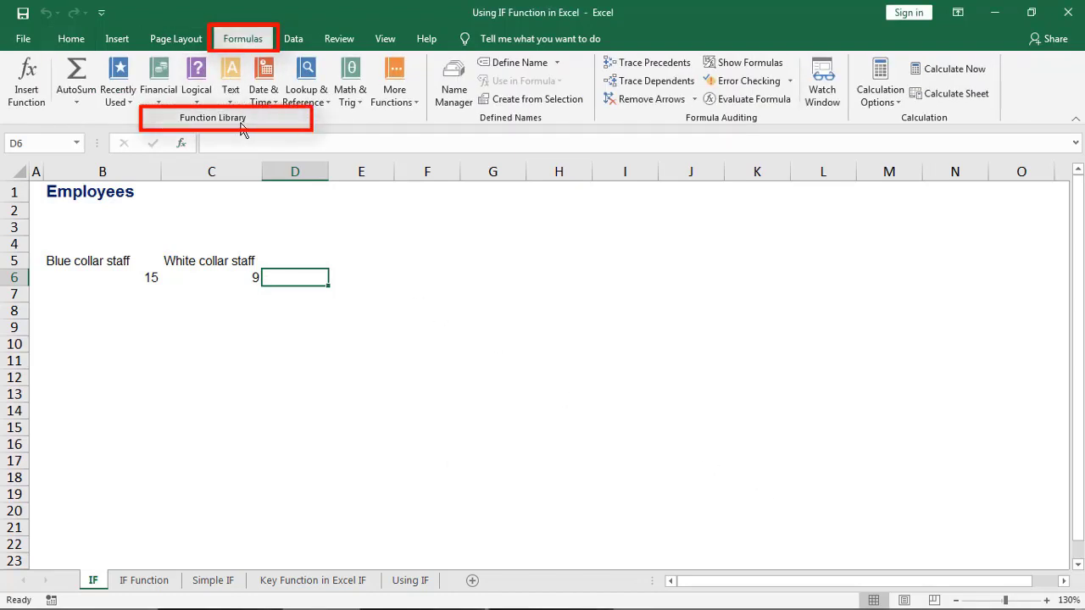
{"action": "left_click", "coordinate": [27, 85]}
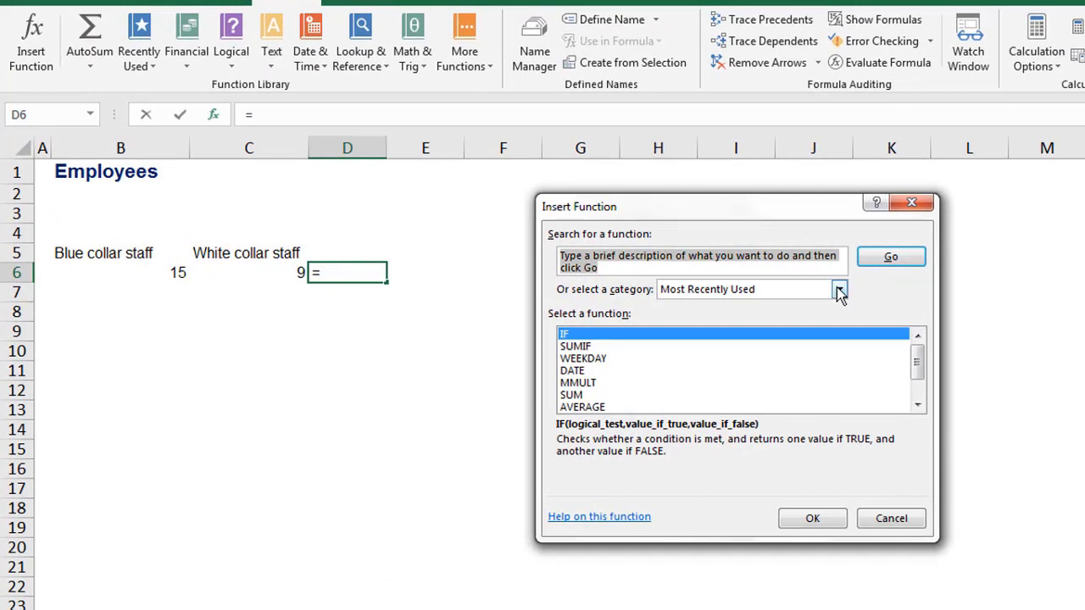
- Browse functions in the All category and read the AND function's description
{"action": "left_click", "coordinate": [719, 291]}
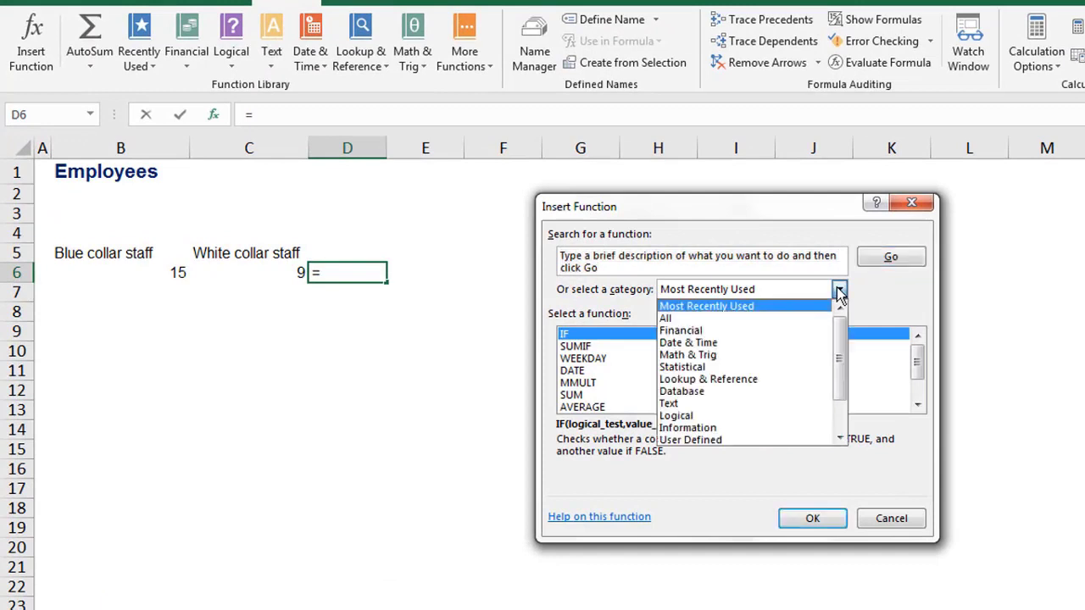
{"action": "left_click", "coordinate": [762, 319]}
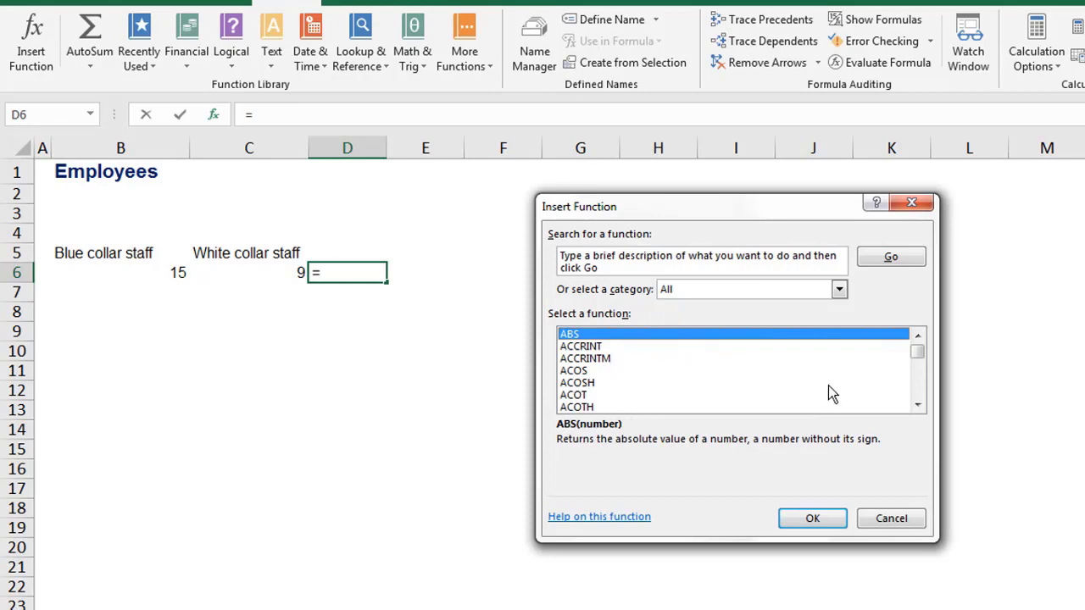
{"action": "left_click", "coordinate": [918, 407]}
{"action": "left_click", "coordinate": [918, 407]}
{"action": "left_click", "coordinate": [918, 407]}
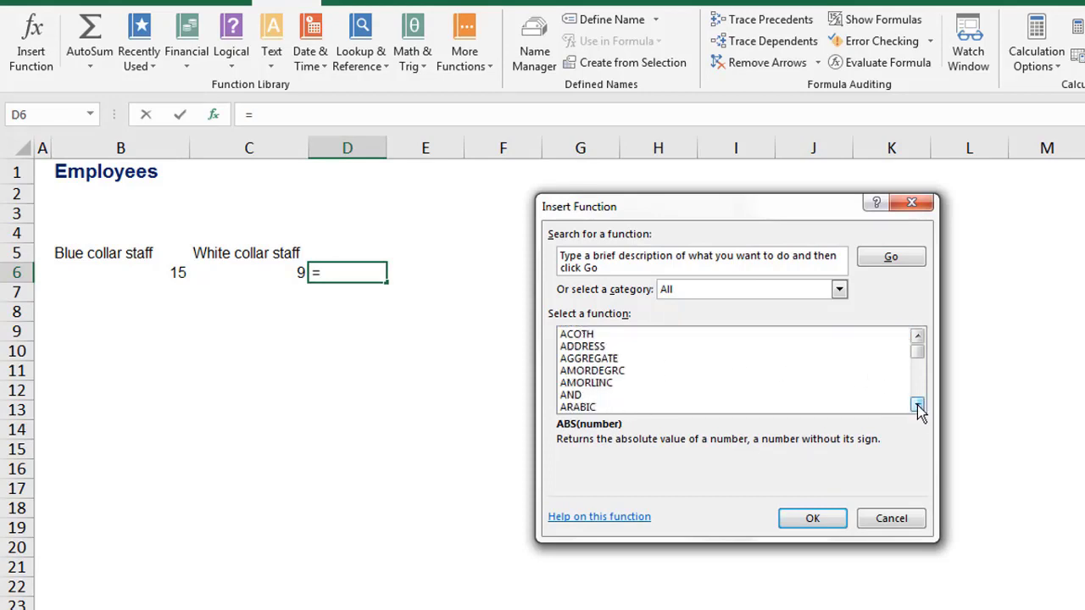
{"action": "left_click", "coordinate": [918, 407]}
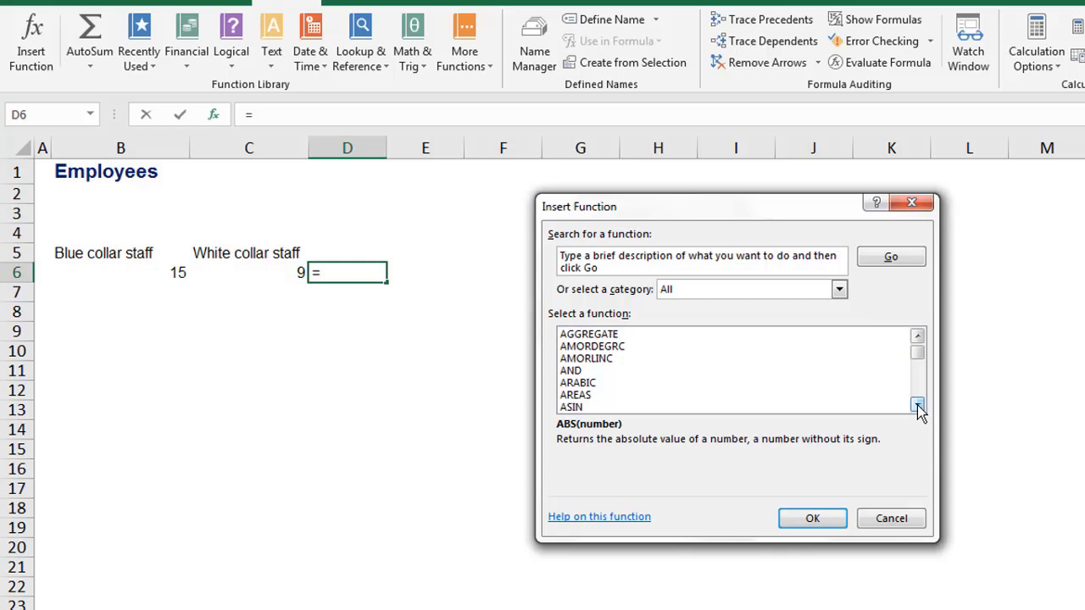
{"action": "left_click", "coordinate": [590, 371]}
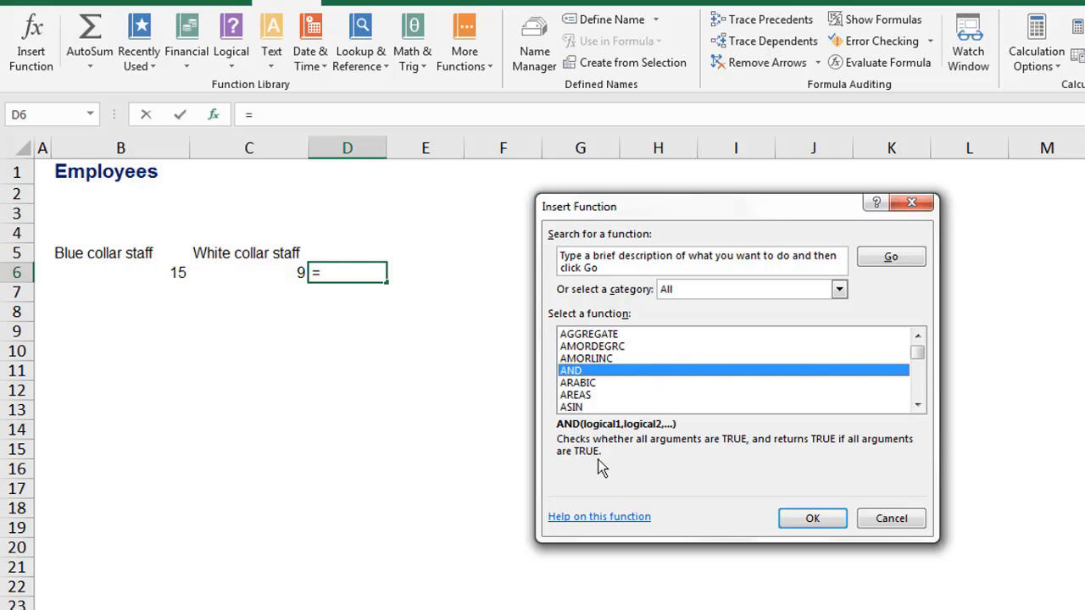
- Switch the function category to Date & Time and scroll through its list
{"action": "left_click", "coordinate": [839, 291]}
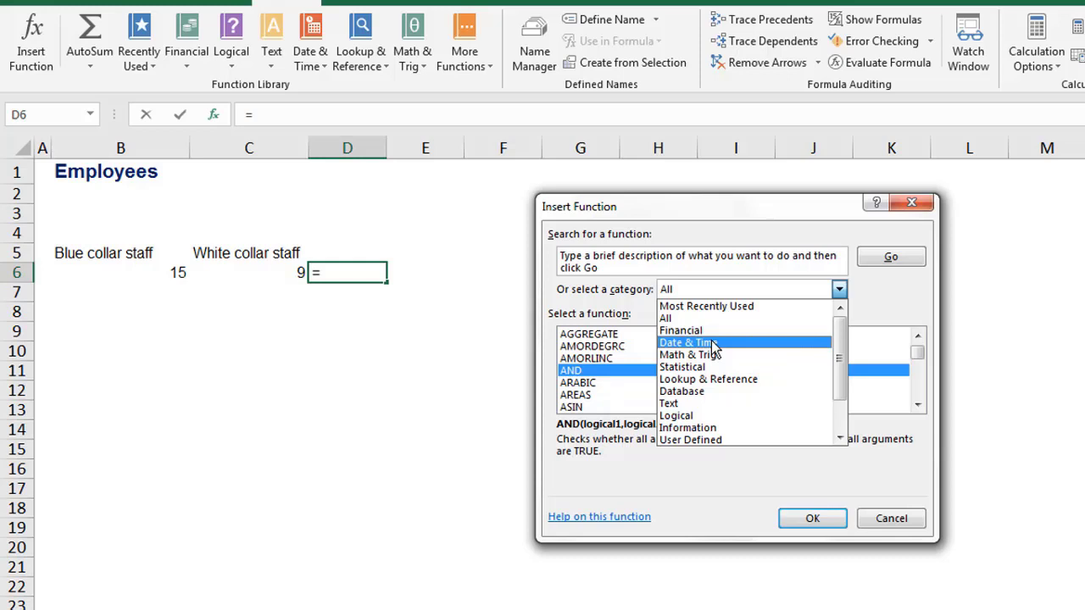
{"action": "left_click", "coordinate": [712, 342]}
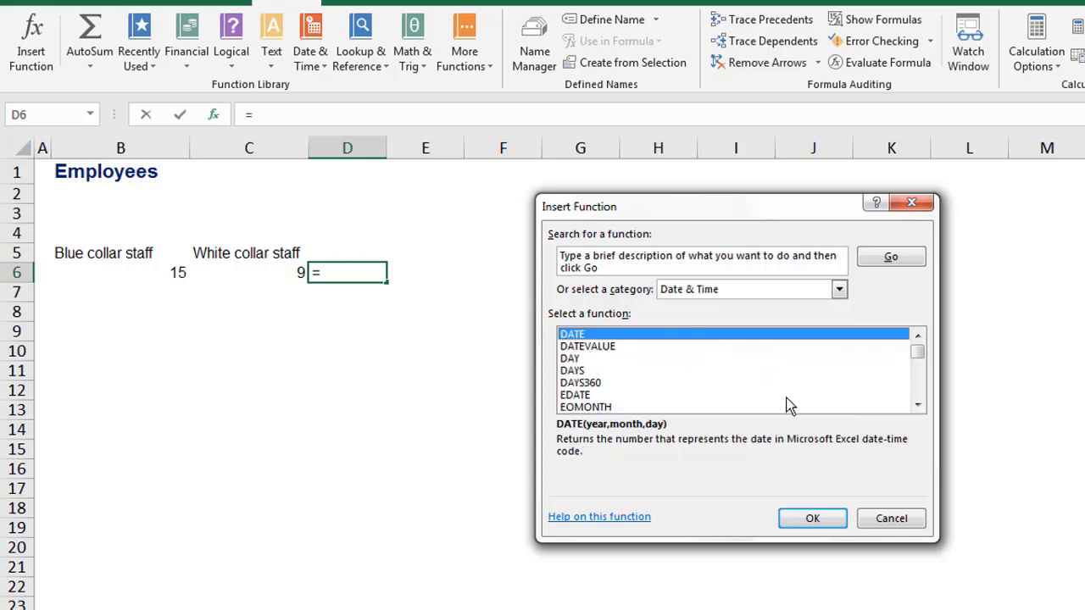
{"action": "left_click", "coordinate": [918, 405]}
{"action": "left_click", "coordinate": [917, 406]}
{"action": "left_click", "coordinate": [918, 405]}
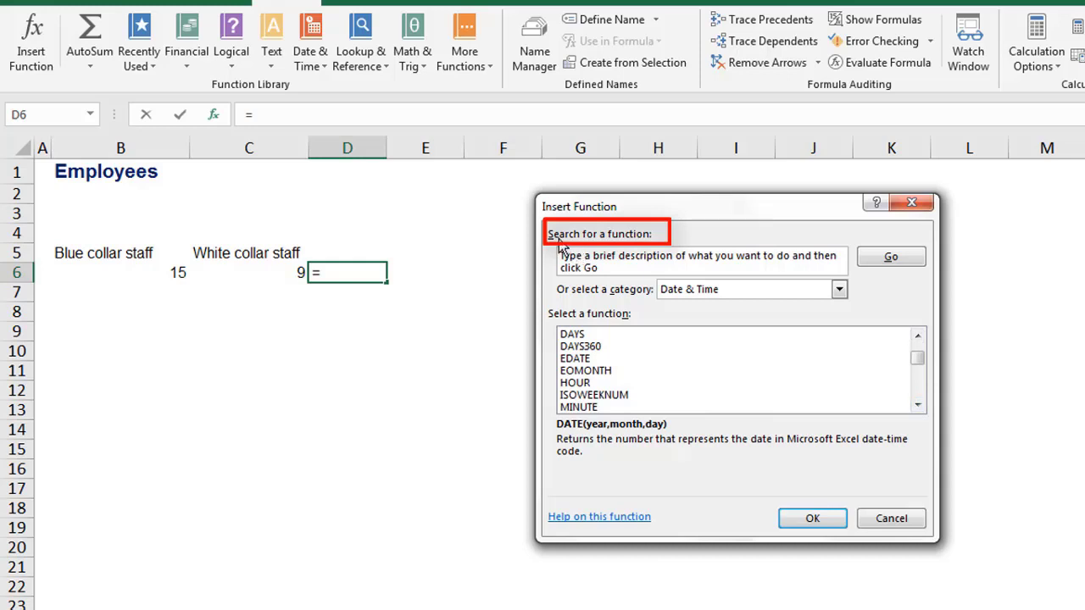
- Search for 'if' in Insert Function and choose IF to open its arguments
{"action": "left_click", "coordinate": [622, 267]}
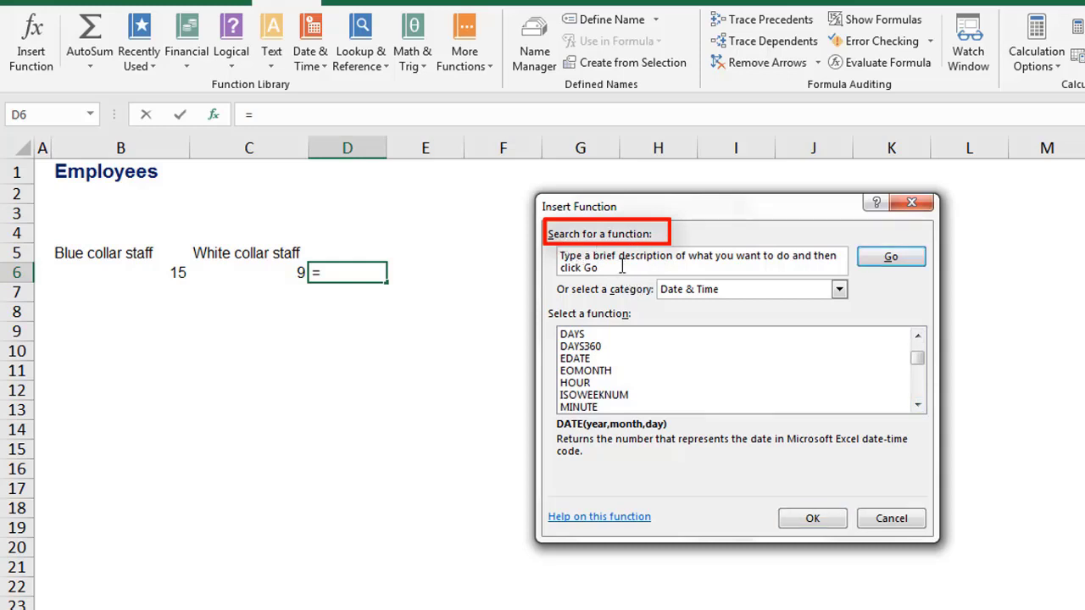
{"action": "key", "text": "BackSpace"}
{"action": "key", "text": "BackSpace"}
{"action": "key", "text": "BackSpace"}
{"action": "key", "text": "BackSpace"}
{"action": "key", "text": "BackSpace"}
{"action": "key", "text": "BackSpace"}
{"action": "key", "text": "BackSpace"}
{"action": "key", "text": "BackSpace"}
{"action": "key", "text": "BackSpace"}
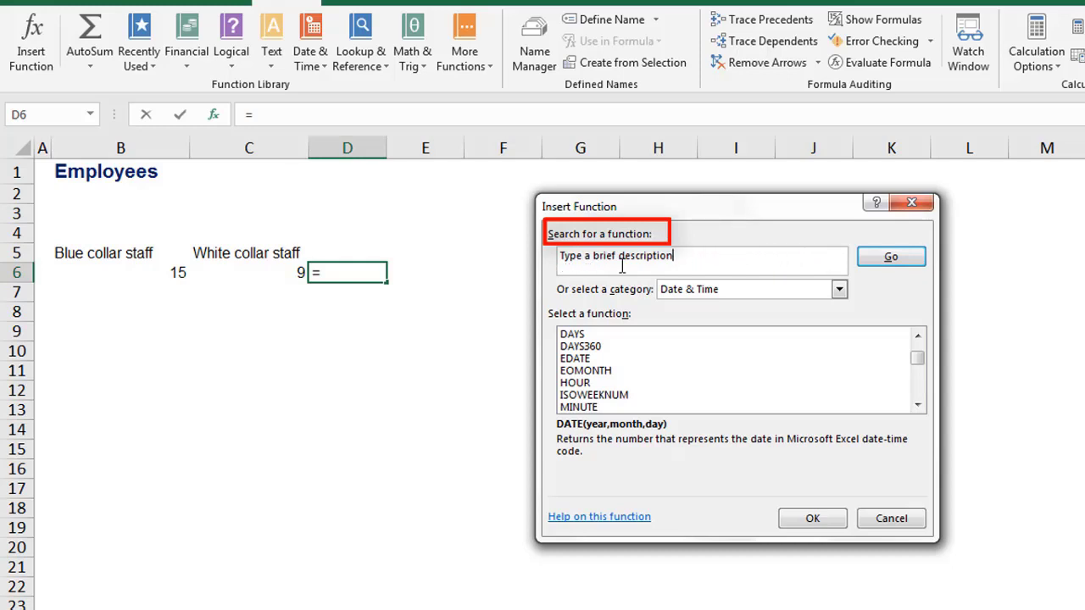
{"action": "key", "text": "BackSpace"}
{"action": "key", "text": "BackSpace"}
{"action": "key", "text": "BackSpace"}
{"action": "key", "text": "BackSpace"}
{"action": "key", "text": "BackSpace"}
{"action": "key", "text": "BackSpace"}
{"action": "left_click", "coordinate": [904, 264]}
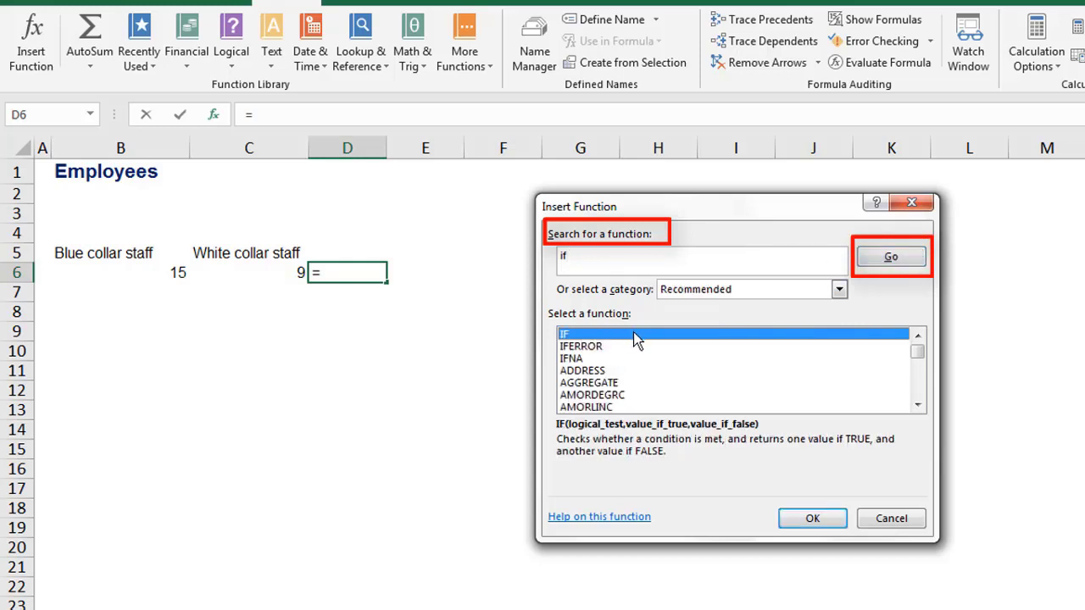
{"action": "left_click", "coordinate": [815, 524]}
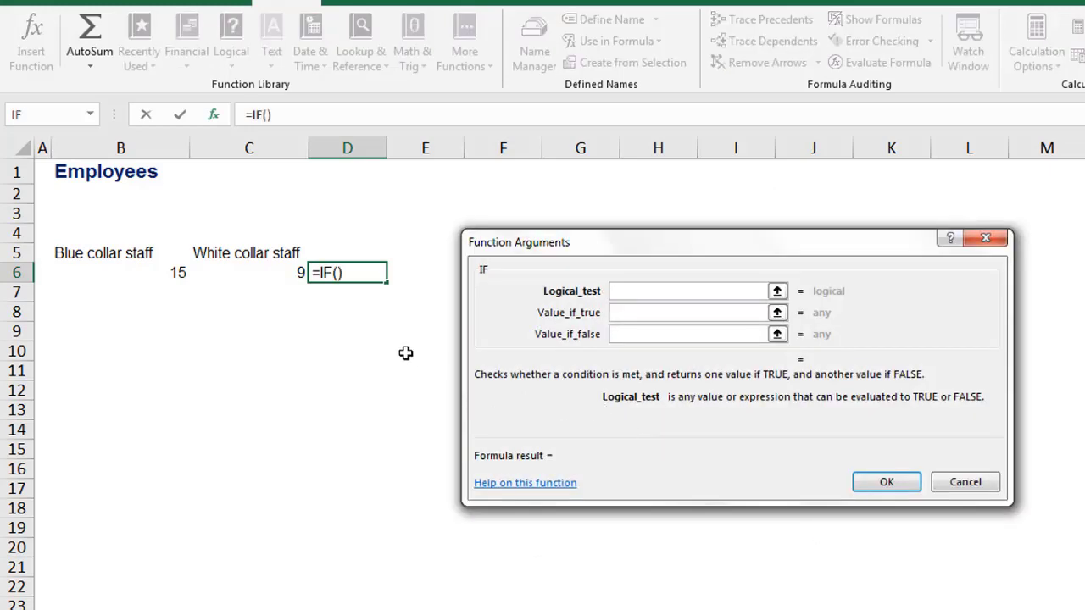
{"action": "left_click_drag", "start_coordinate": [591, 241], "coordinate": [642, 228]}
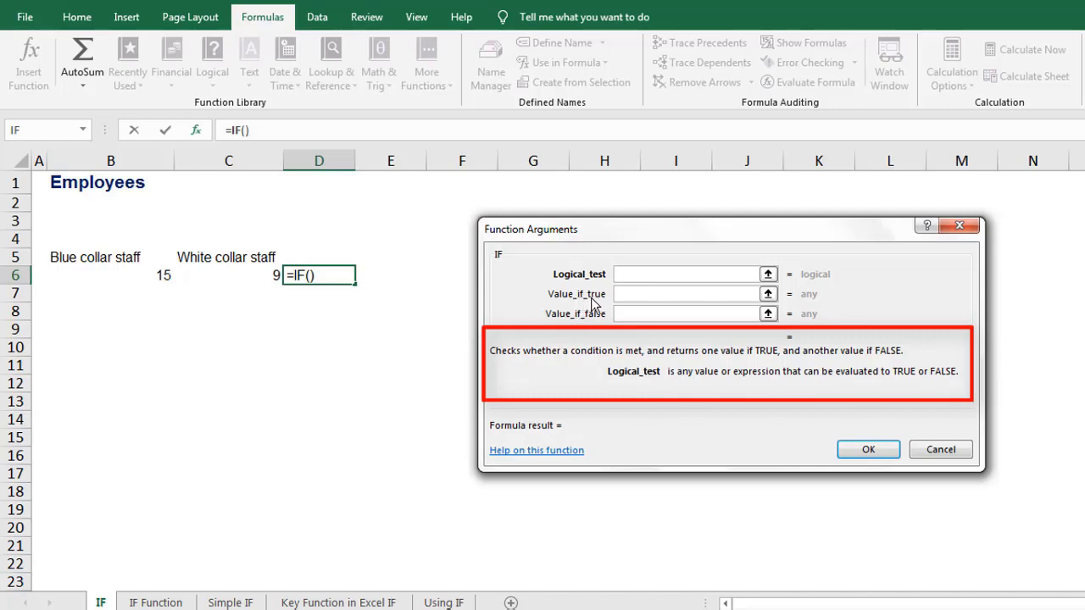
{"action": "left_click", "coordinate": [646, 296]}
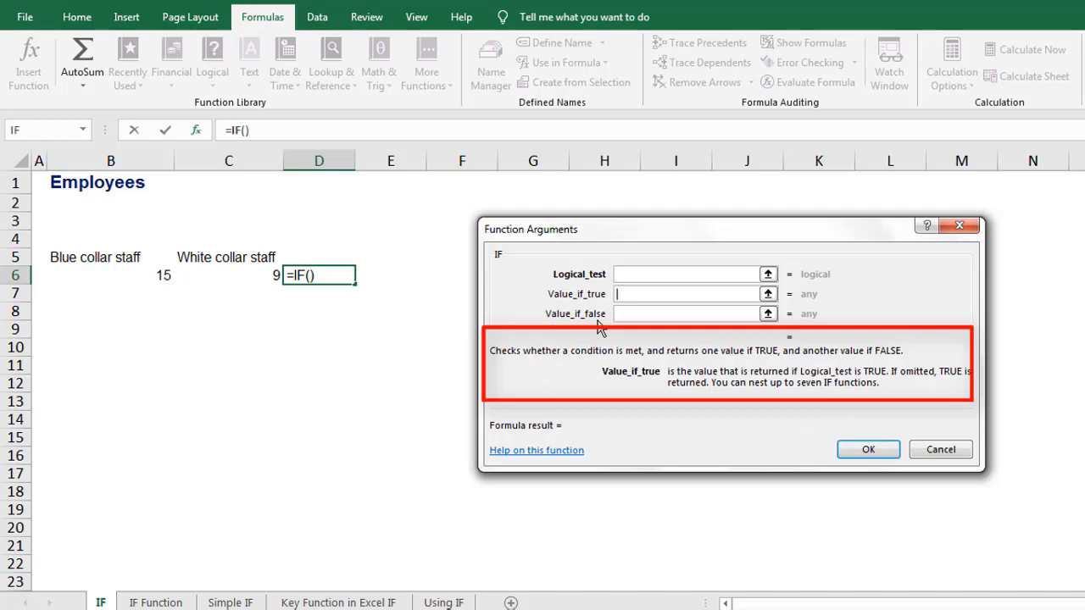
{"action": "left_click", "coordinate": [667, 313]}
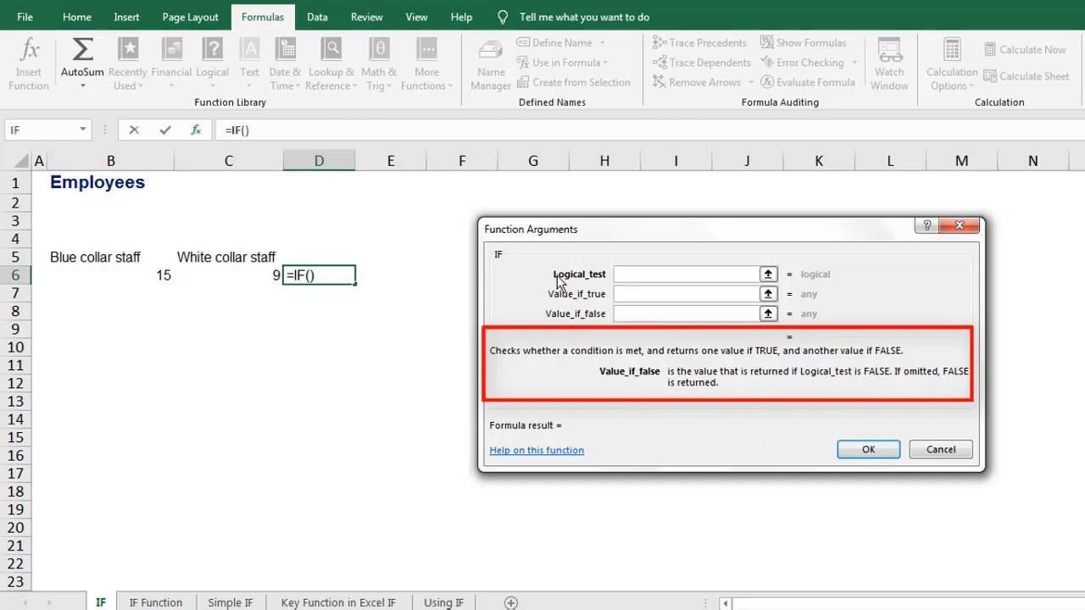
{"action": "left_click", "coordinate": [639, 274]}
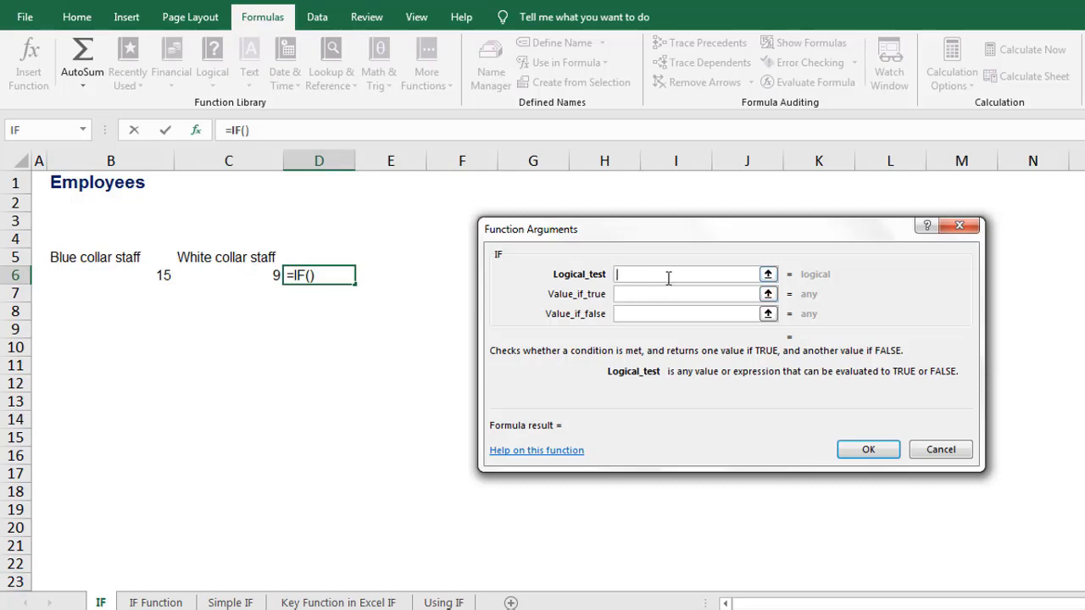
- Fill the IF arguments with test b6>c6, true value Bigger, false value Smaller
{"action": "type", "text": "b6"}
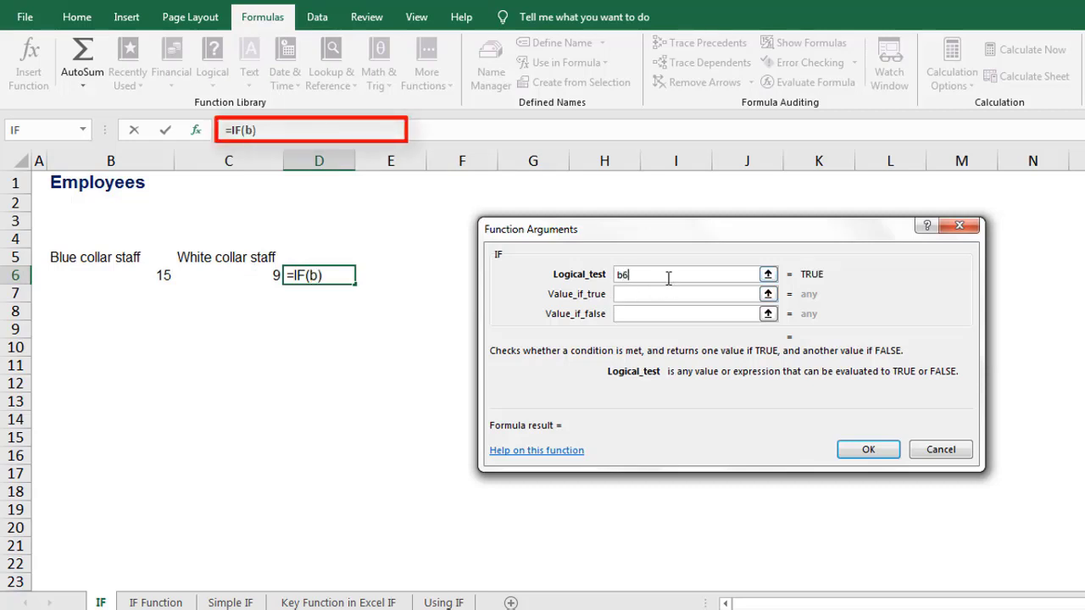
{"action": "type", "text": ">"}
{"action": "type", "text": "c6"}
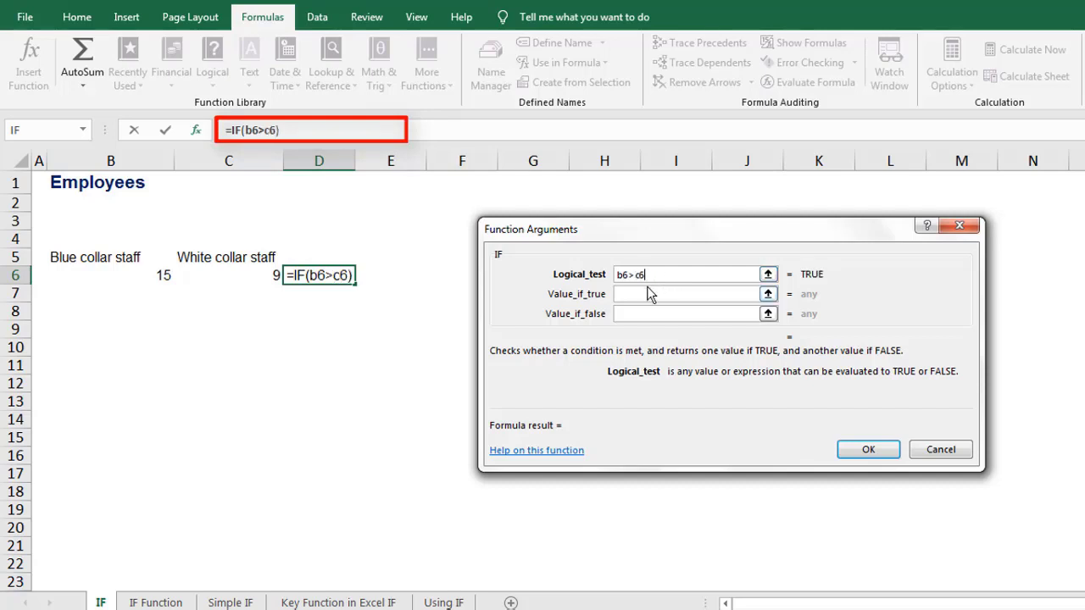
{"action": "left_click", "coordinate": [641, 293]}
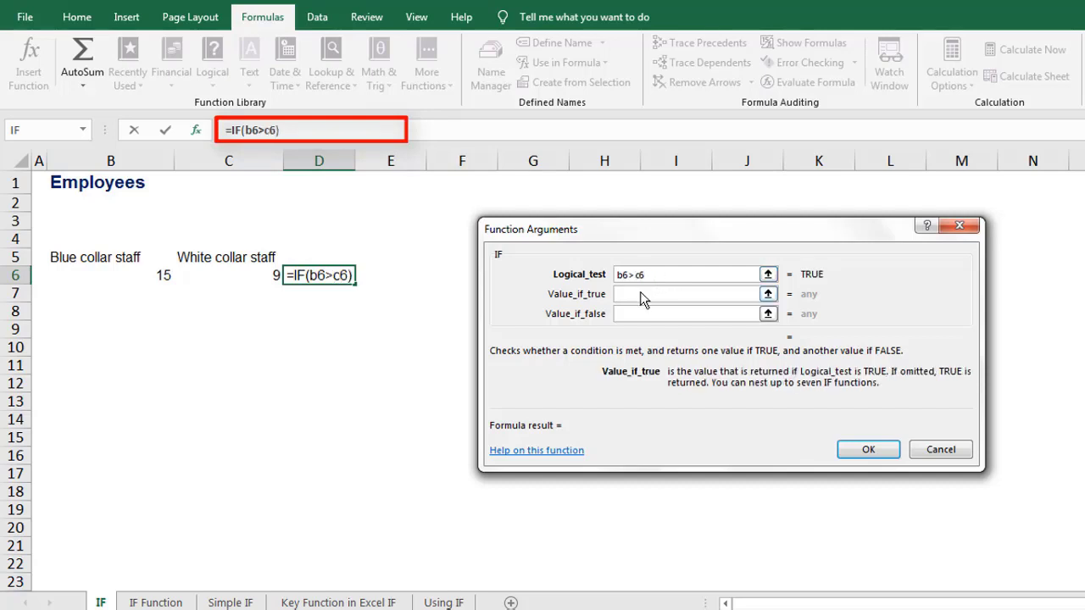
{"action": "type", "text": "Big"}
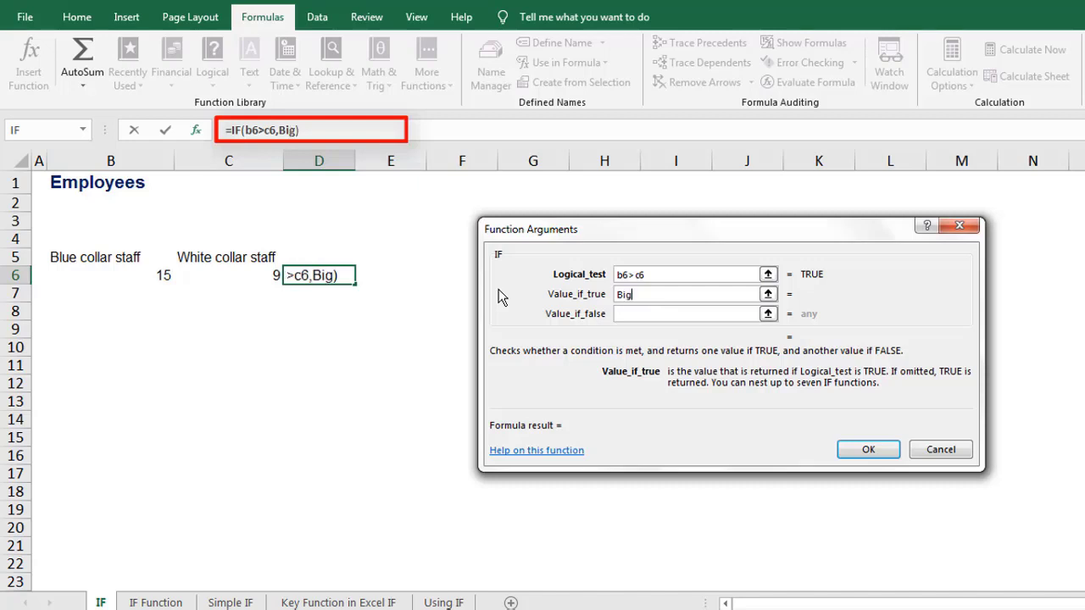
{"action": "type", "text": "ger"}
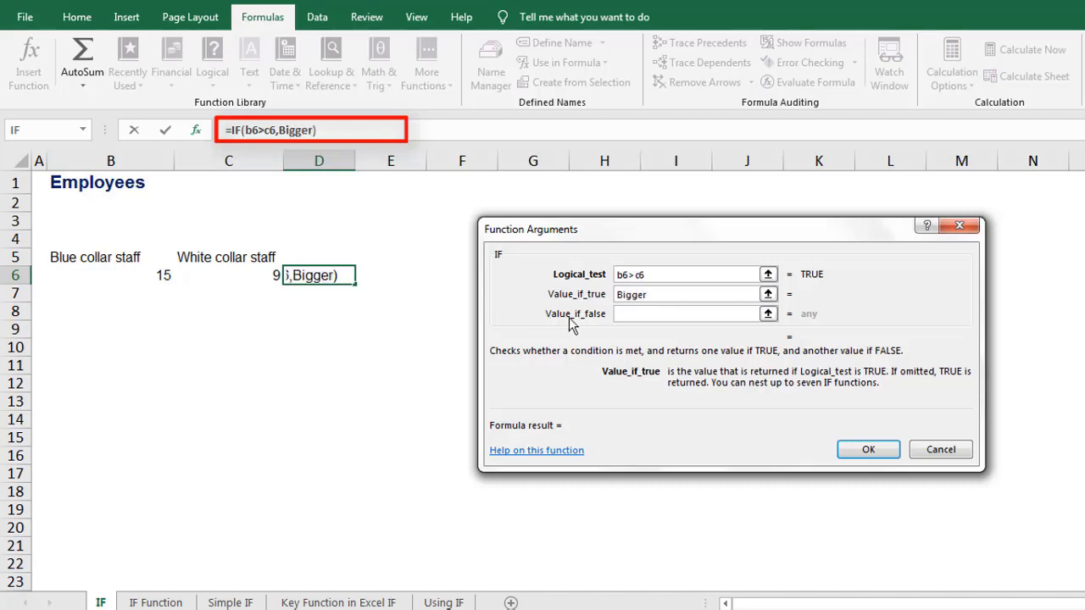
{"action": "left_click", "coordinate": [647, 316]}
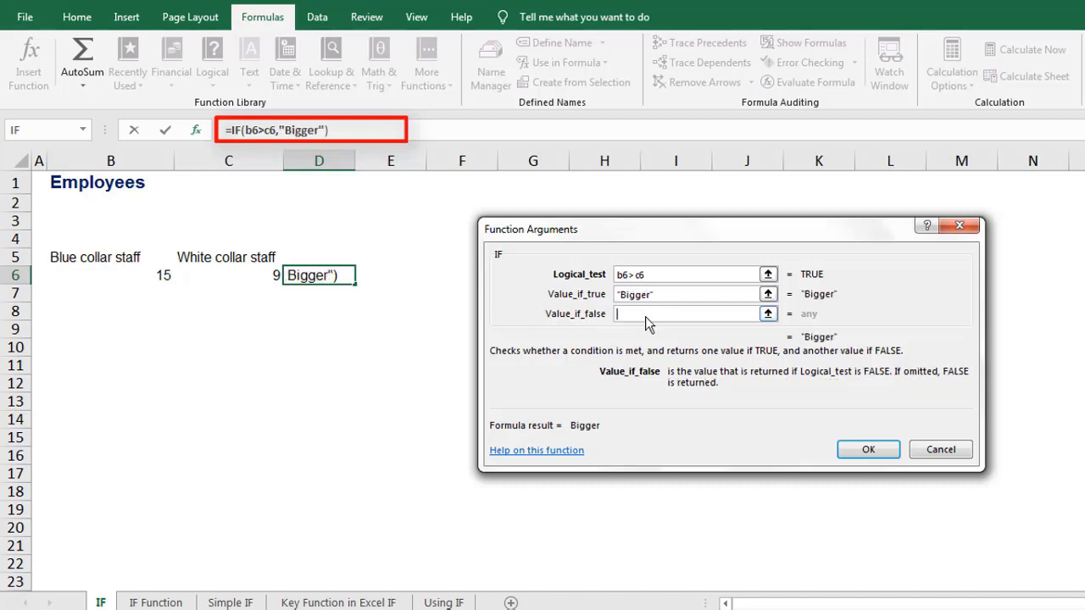
{"action": "type", "text": "Smalle"}
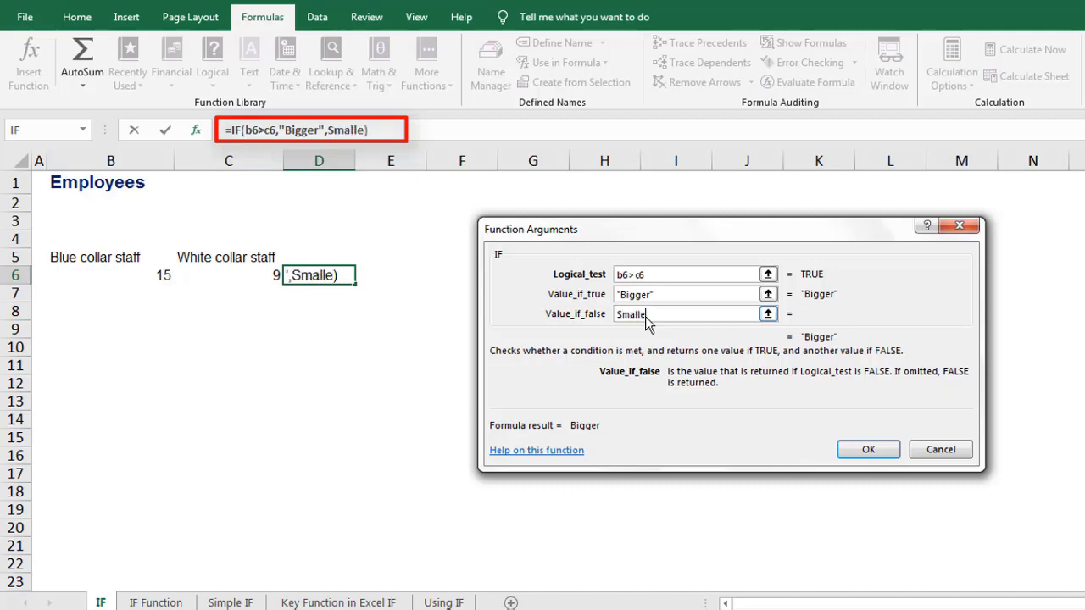
{"action": "type", "text": "r"}
{"action": "left_click", "coordinate": [858, 449]}
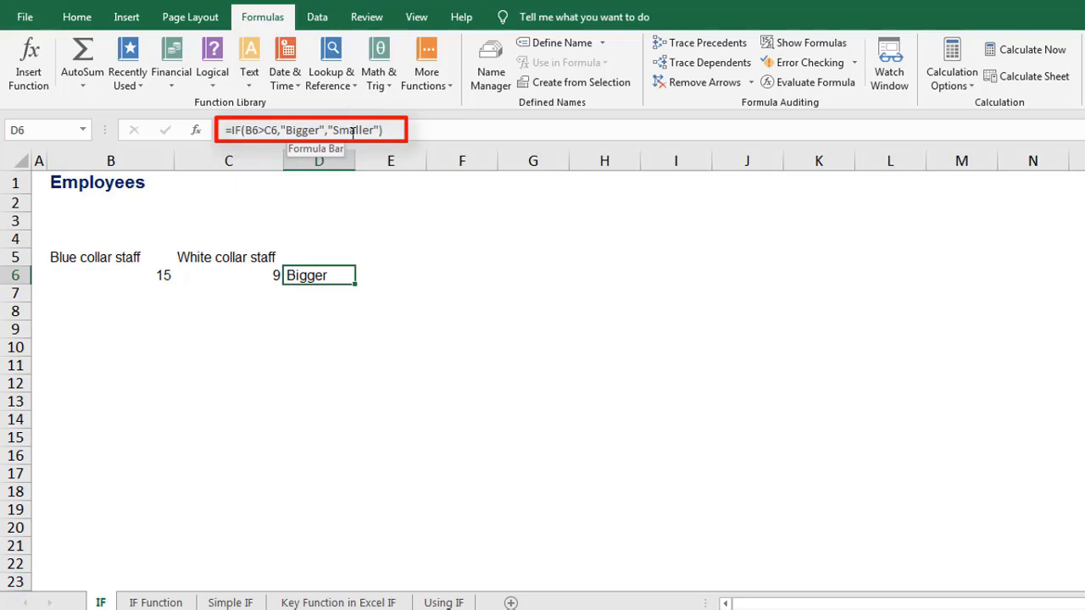
- Change B6's blue collar count to 7 so D6 switches to Smaller, then return to Home
{"action": "left_click", "coordinate": [149, 273]}
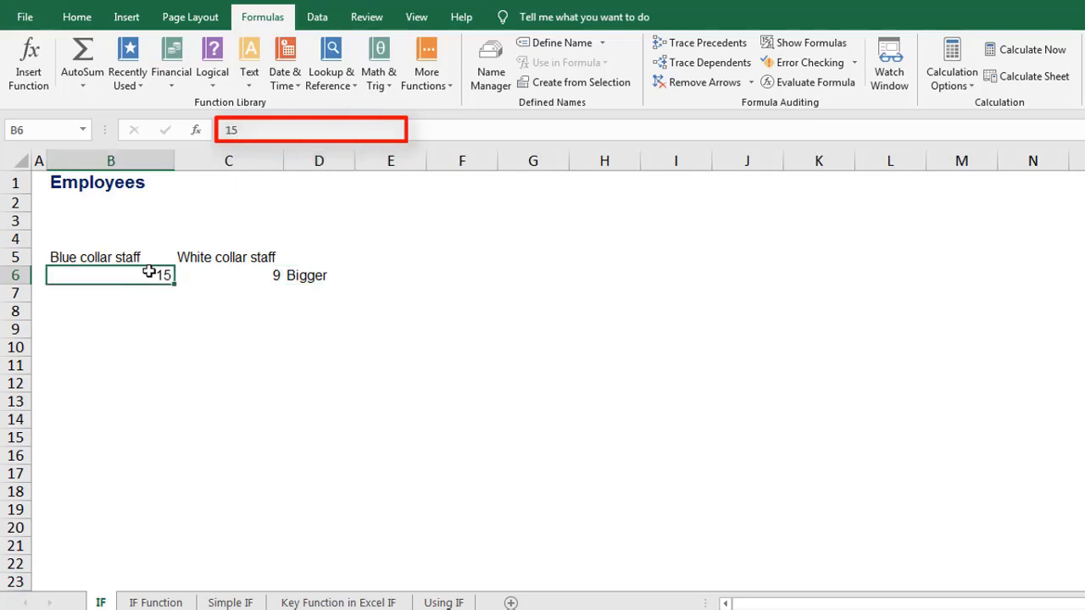
{"action": "type", "text": "7"}
{"action": "key", "text": "Return"}
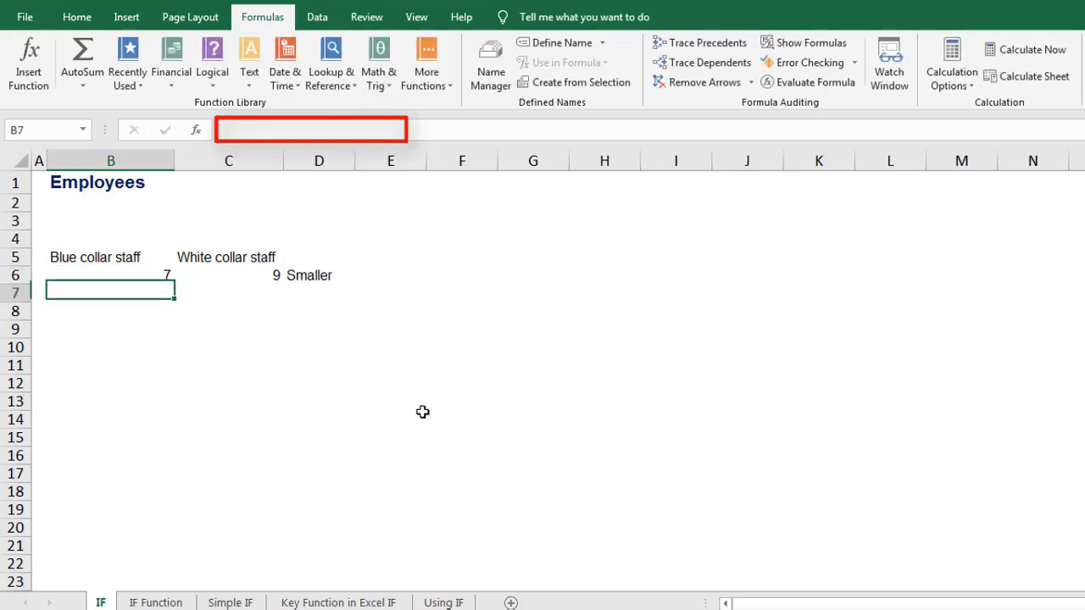
{"action": "key", "text": "Up"}
{"action": "key", "text": "Right"}
{"action": "key", "text": "Right"}
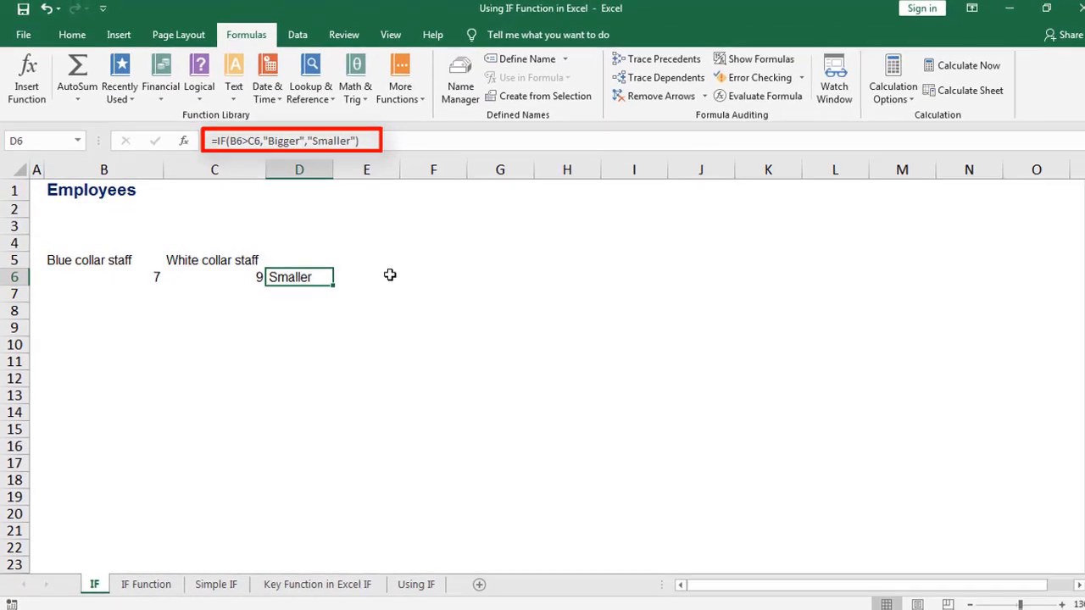
{"action": "left_click", "coordinate": [71, 38]}
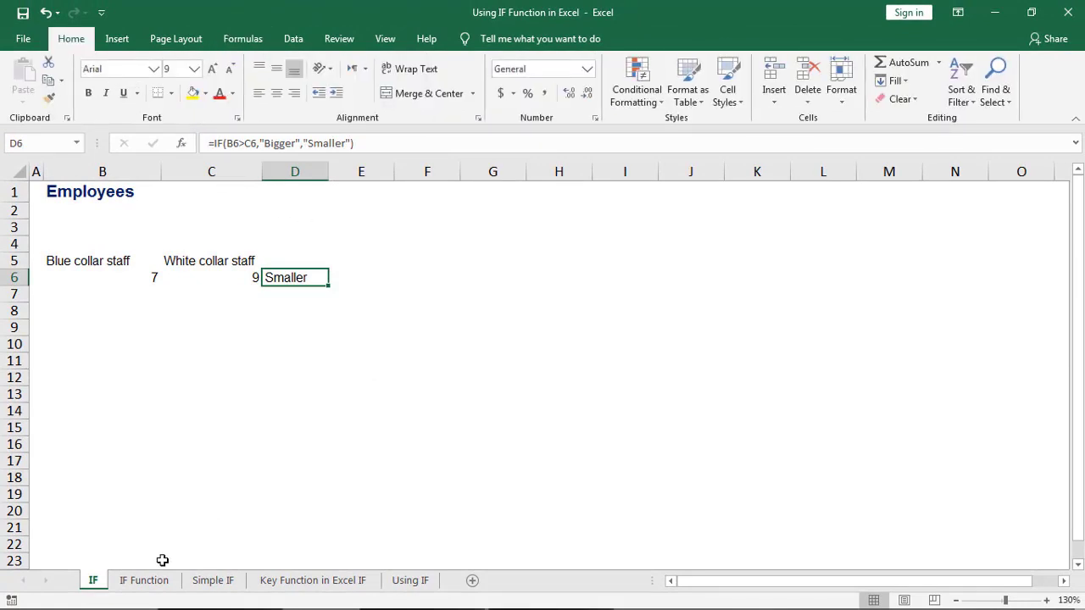
- On the IF Function sheet, enter =IF(C5>D5,"Higher","Lower") in E5
{"action": "left_click", "coordinate": [146, 583]}
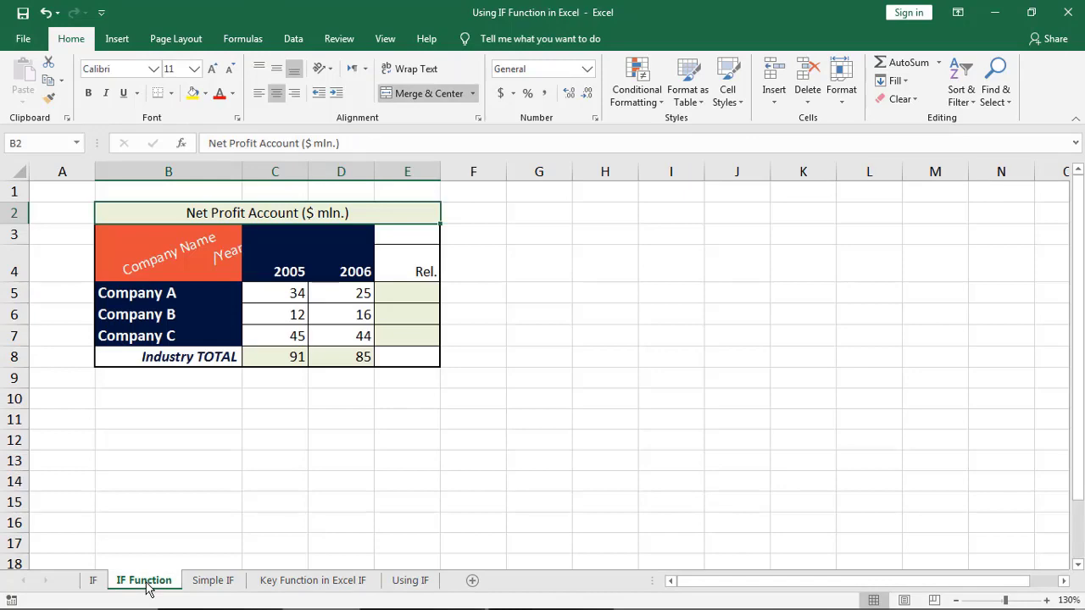
{"action": "left_click", "coordinate": [407, 294]}
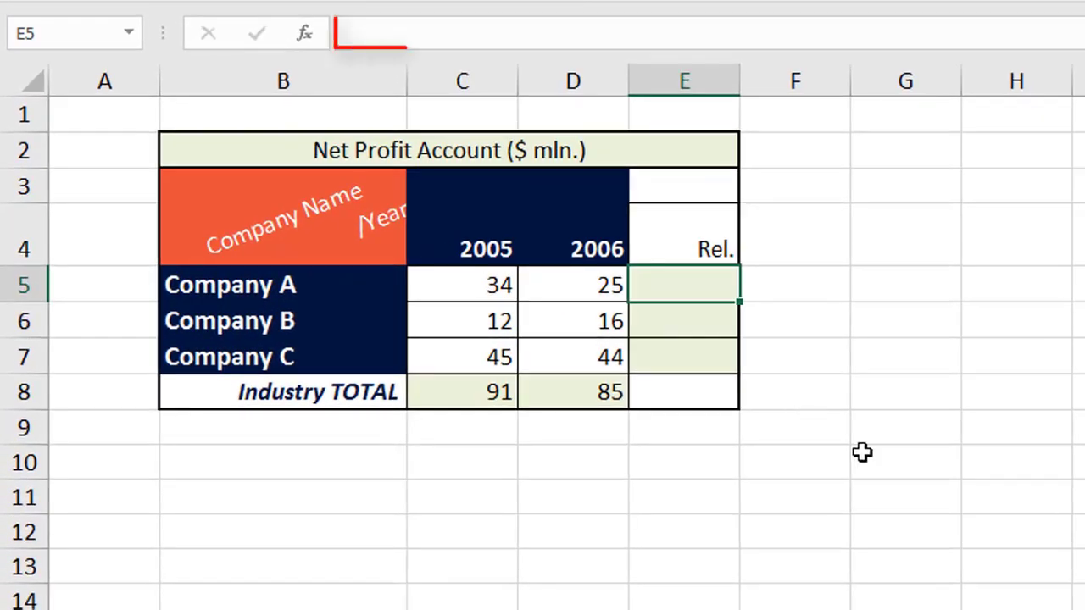
{"action": "type", "text": "=if"}
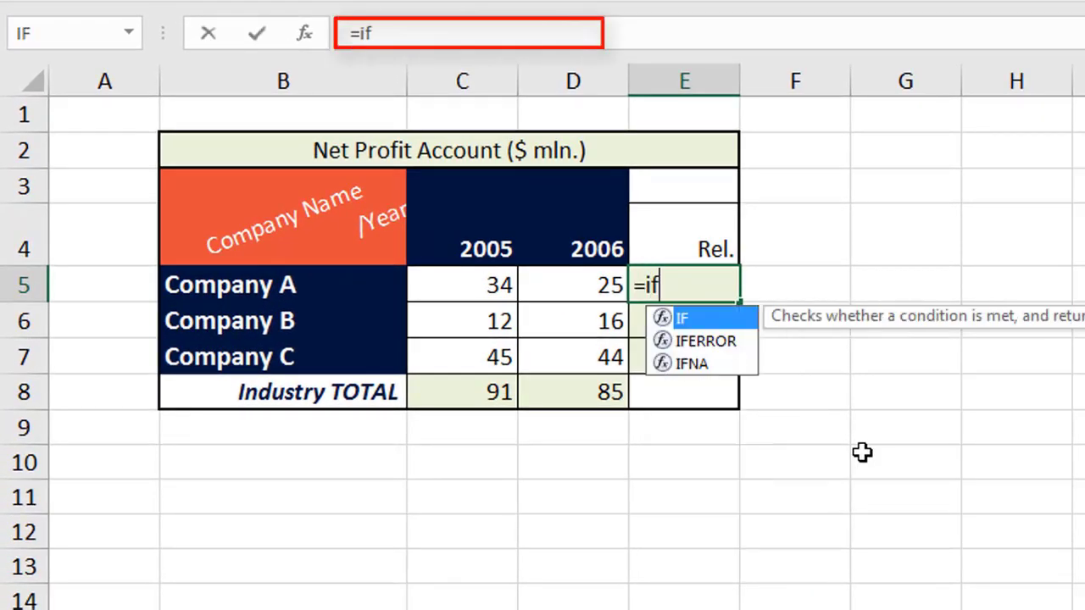
{"action": "key", "text": "Tab"}
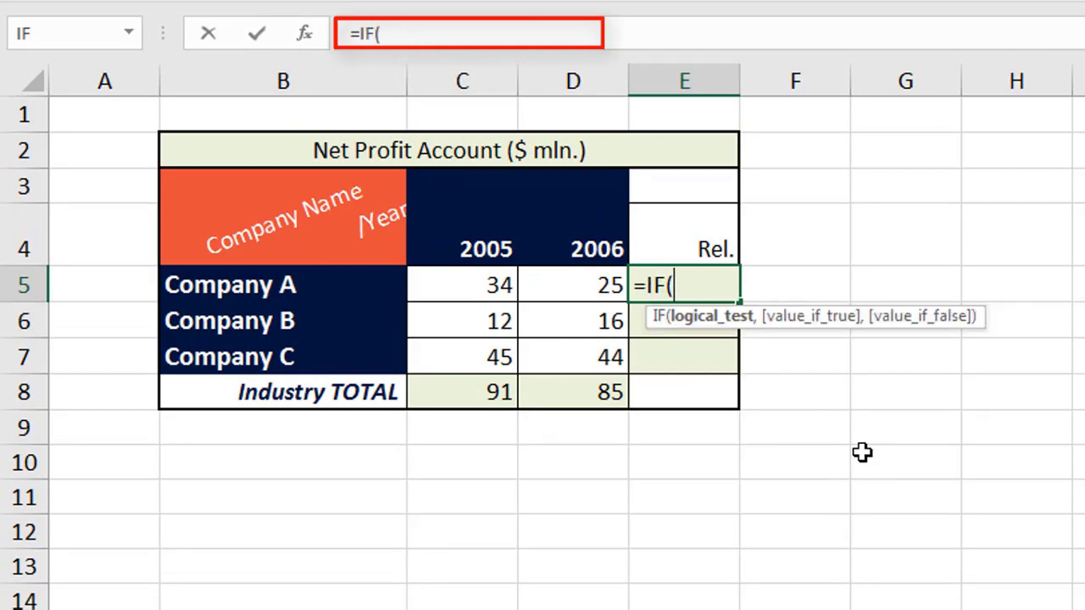
{"action": "left_click", "coordinate": [492, 288]}
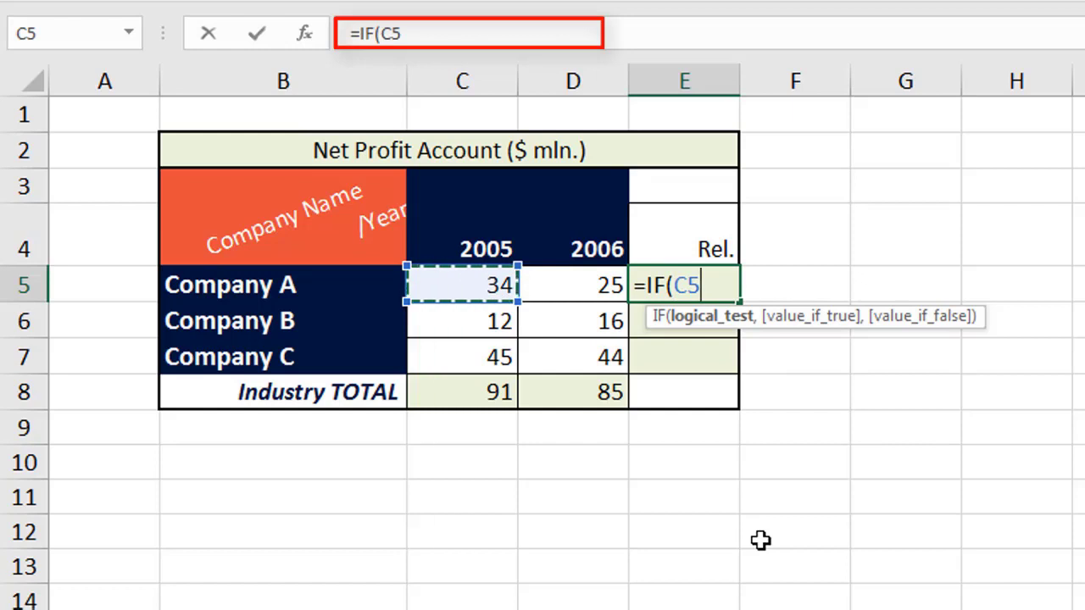
{"action": "type", "text": ">"}
{"action": "left_click", "coordinate": [594, 288]}
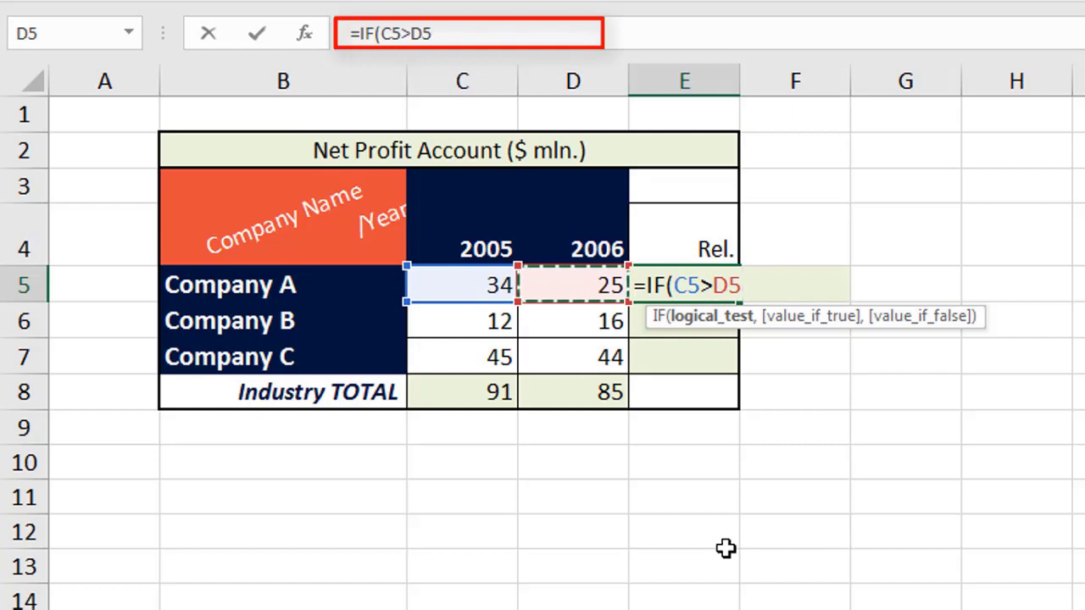
{"action": "type", "text": ","}
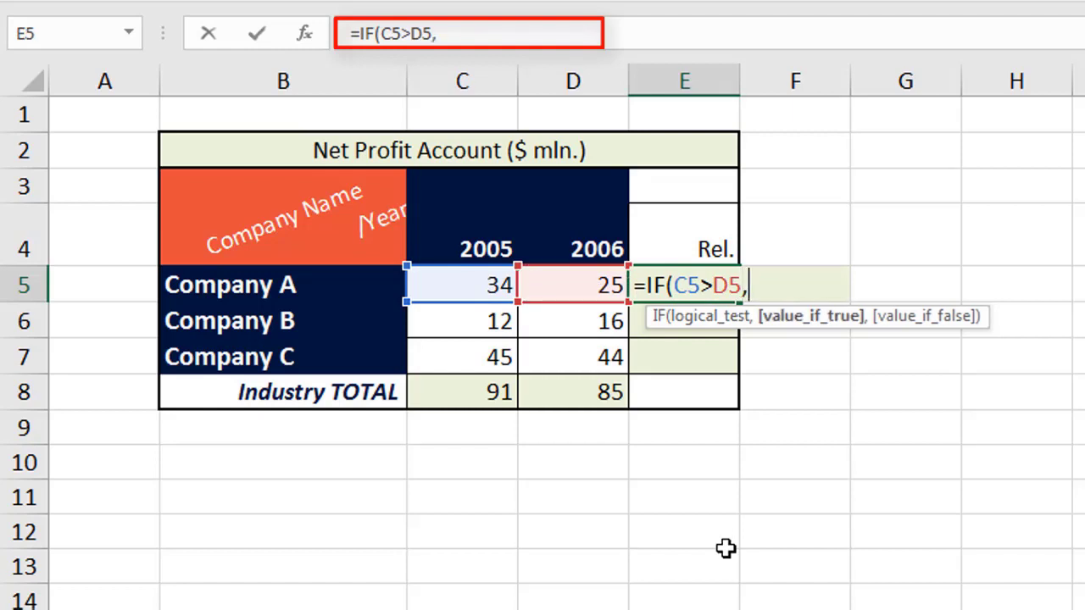
{"action": "type", "text": "\""}
{"action": "type", "text": "Higher"}
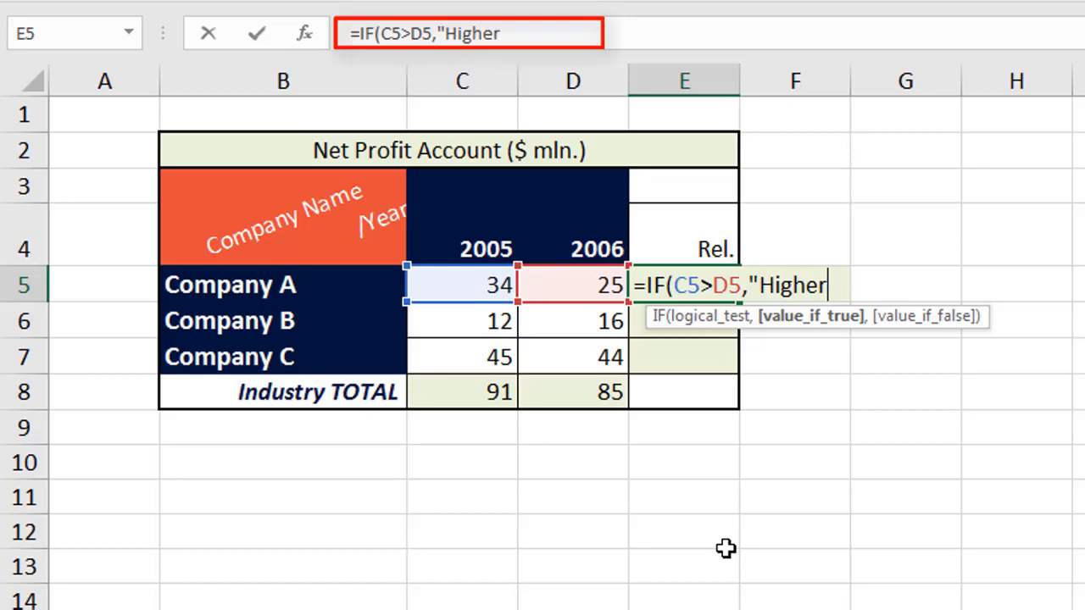
{"action": "type", "text": "\""}
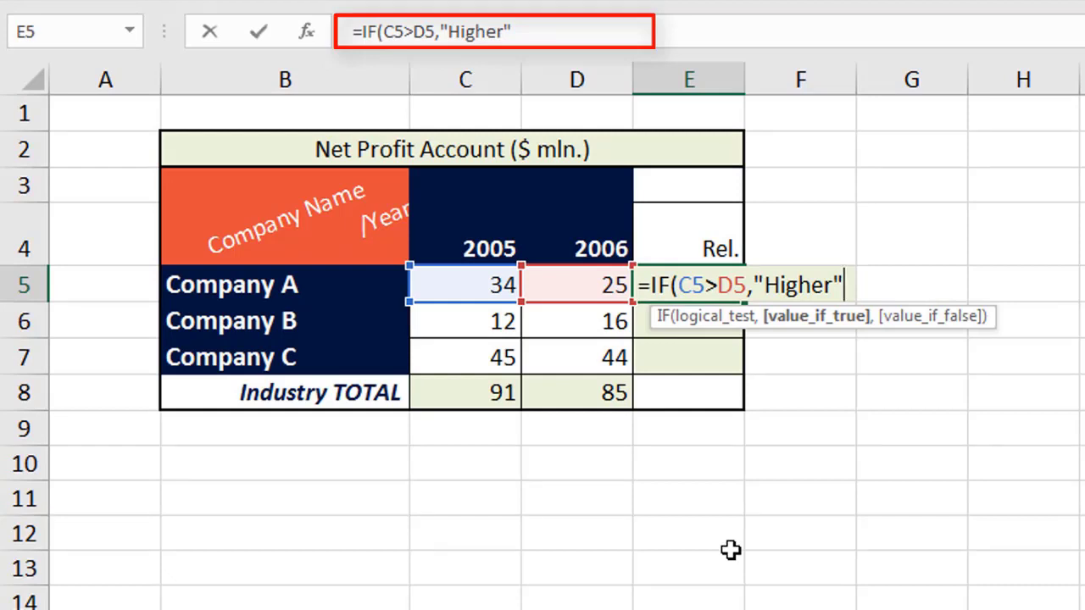
{"action": "type", "text": ",\""}
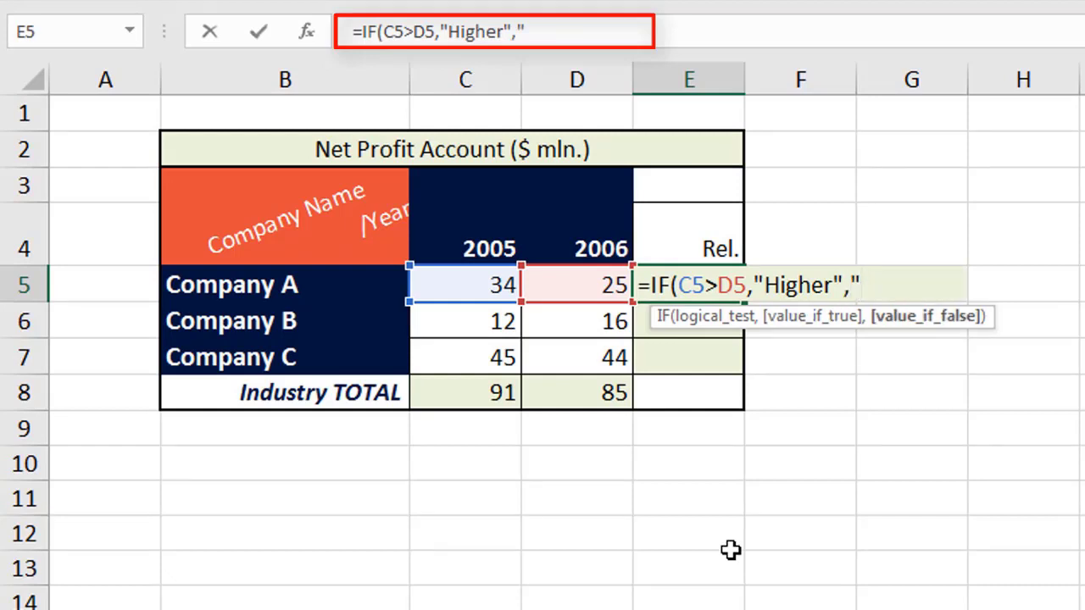
{"action": "type", "text": "Lowe"}
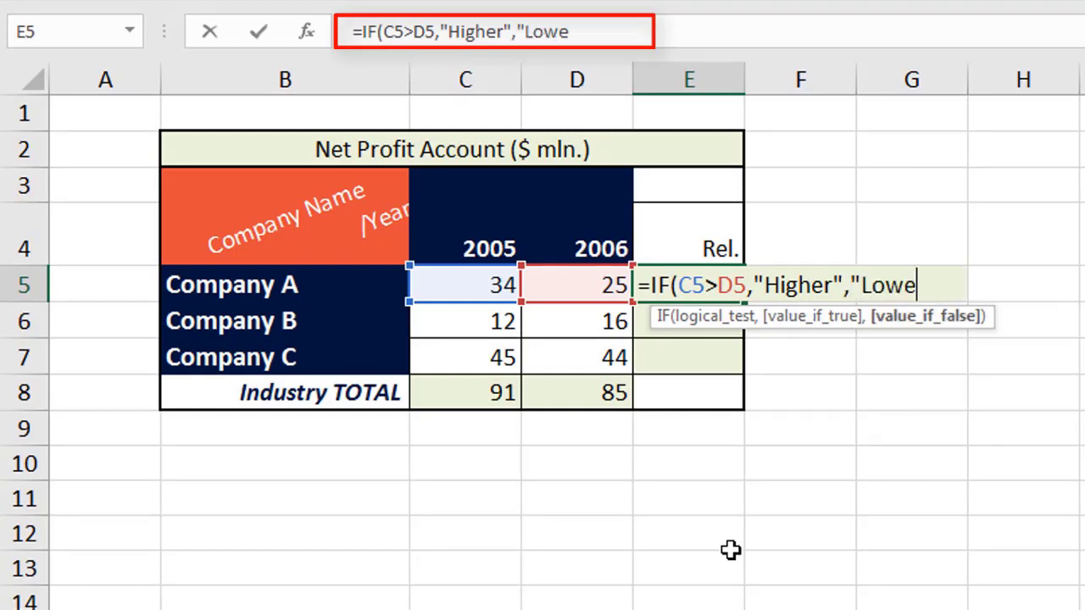
{"action": "type", "text": "r\""}
{"action": "type", "text": ")"}
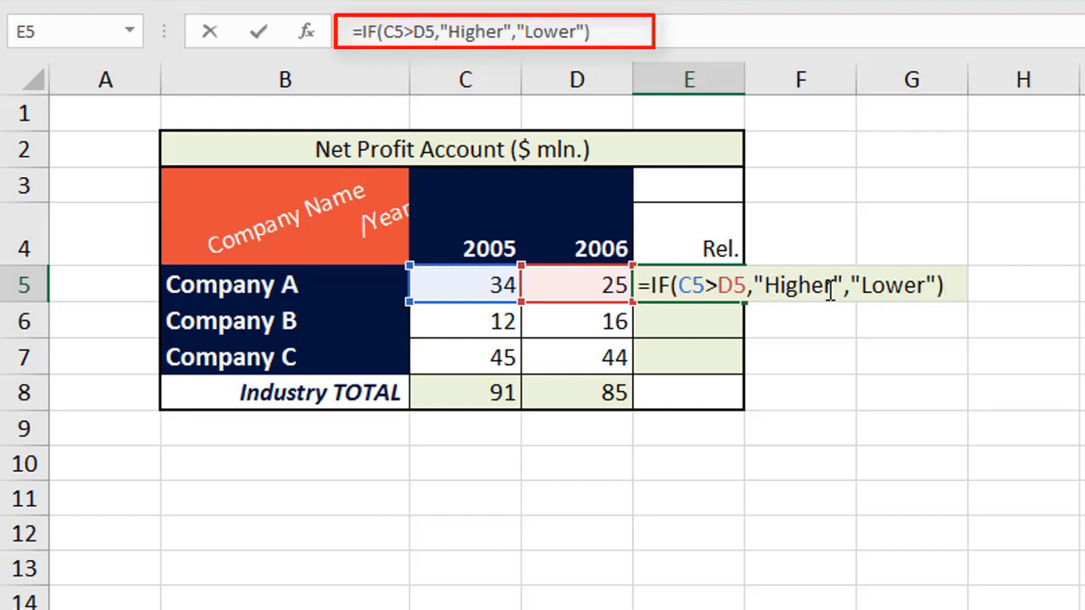
{"action": "key", "text": "Return"}
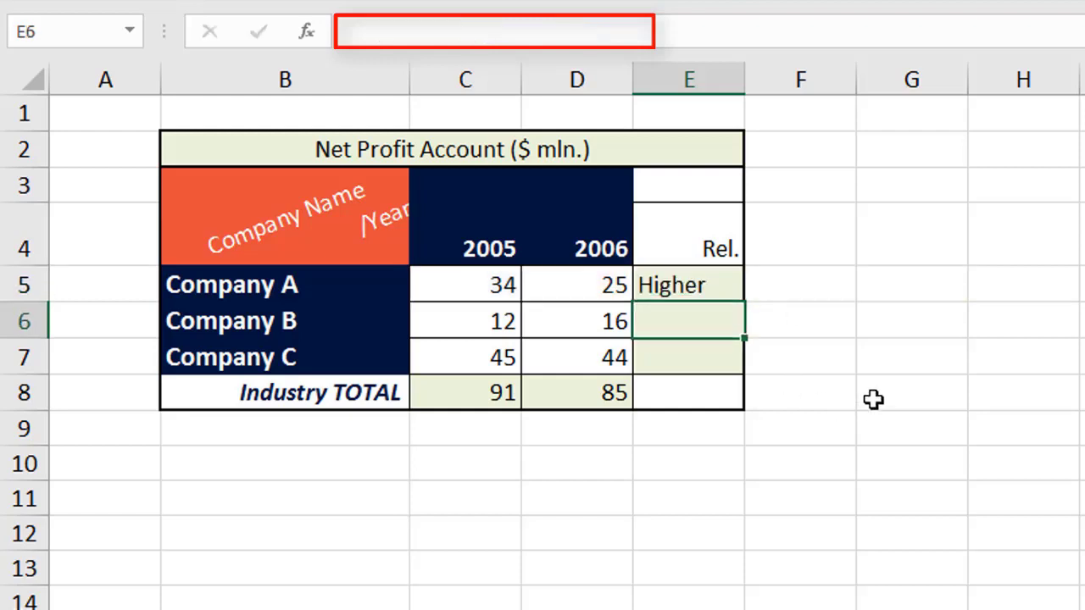
- Copy the E5 formula into E6:E8 and check E6's adjusted references
{"action": "key", "text": "Up"}
{"action": "key", "text": "ctrl+c"}
{"action": "key", "text": "Down"}
{"action": "key", "text": "shift+Down"}
{"action": "key", "text": "shift+Down"}
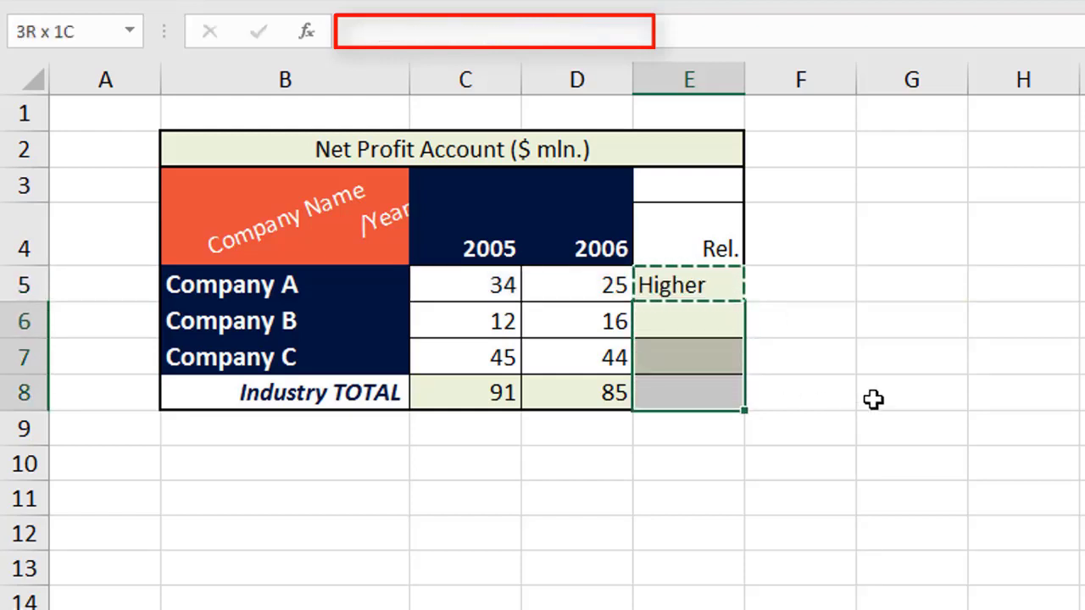
{"action": "key", "text": "ctrl+v"}
{"action": "key", "text": "Escape"}
{"action": "key", "text": "Up"}
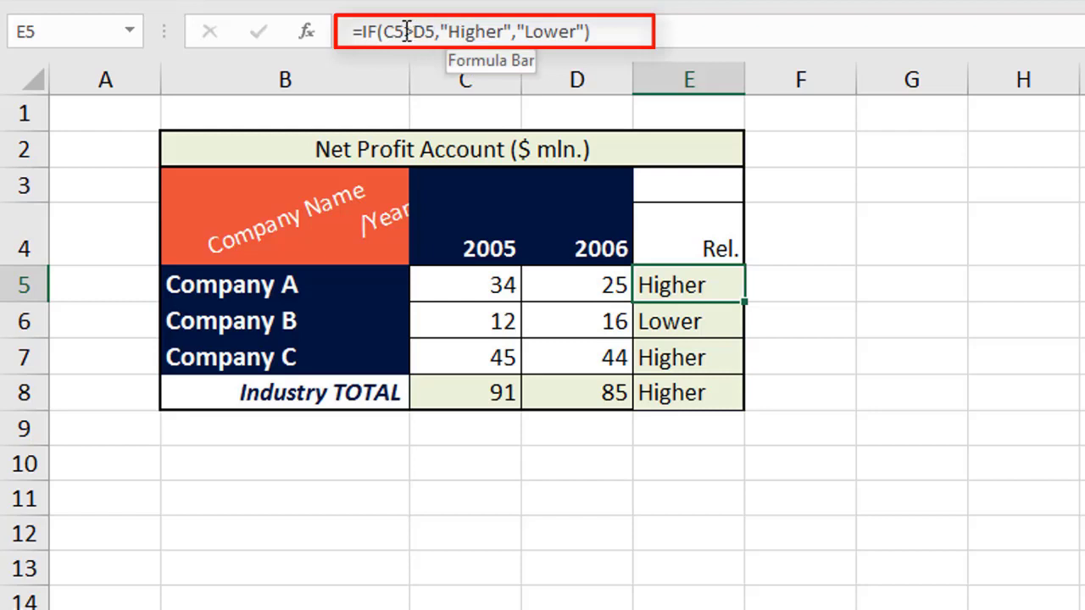
{"action": "left_click", "coordinate": [700, 321]}
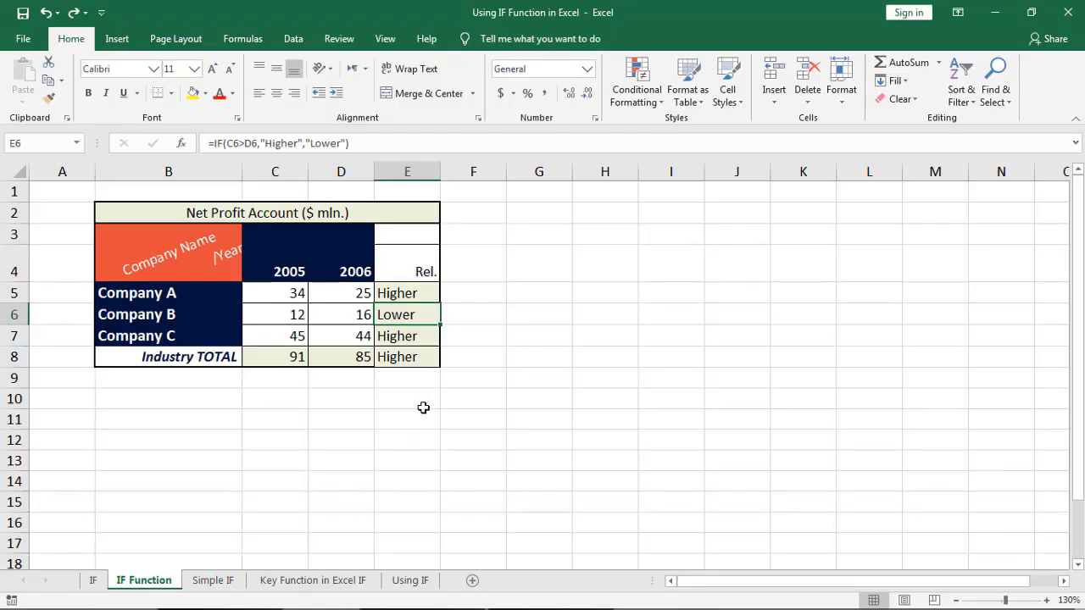
- On Simple IF, widen Bonus column I and enter an I2 IF giving 3000 when H2>=4
{"action": "left_click", "coordinate": [213, 583]}
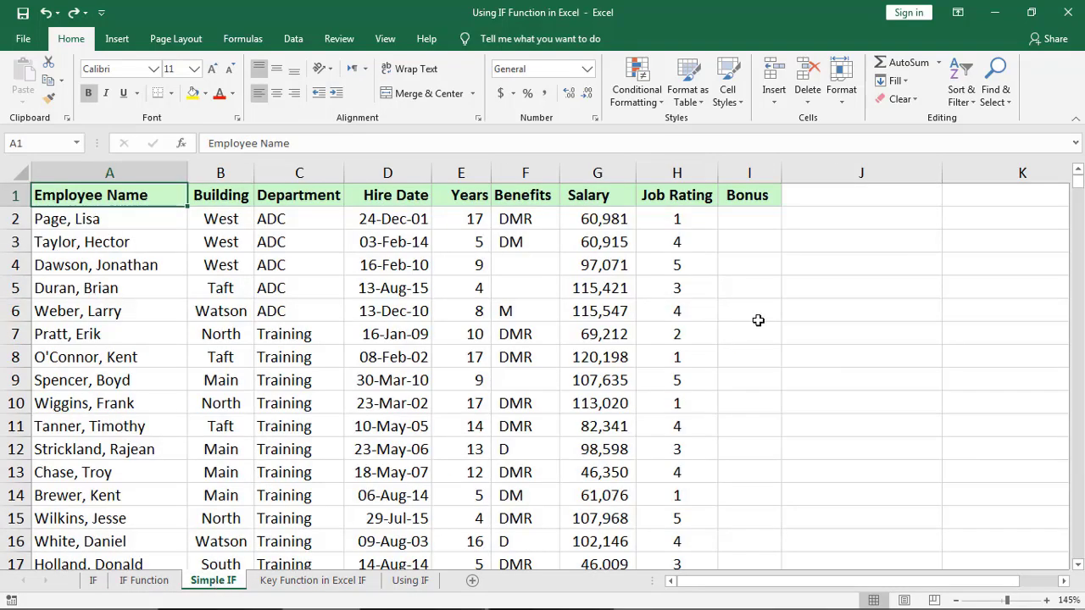
{"action": "left_click_drag", "start_coordinate": [783, 175], "coordinate": [950, 175]}
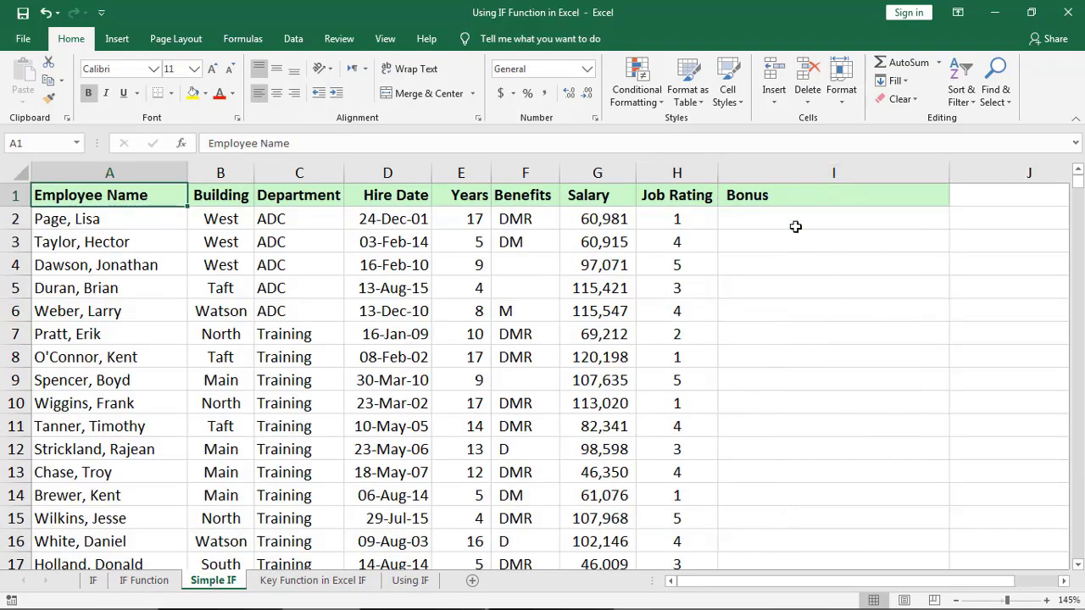
{"action": "left_click", "coordinate": [794, 224]}
{"action": "type", "text": "="}
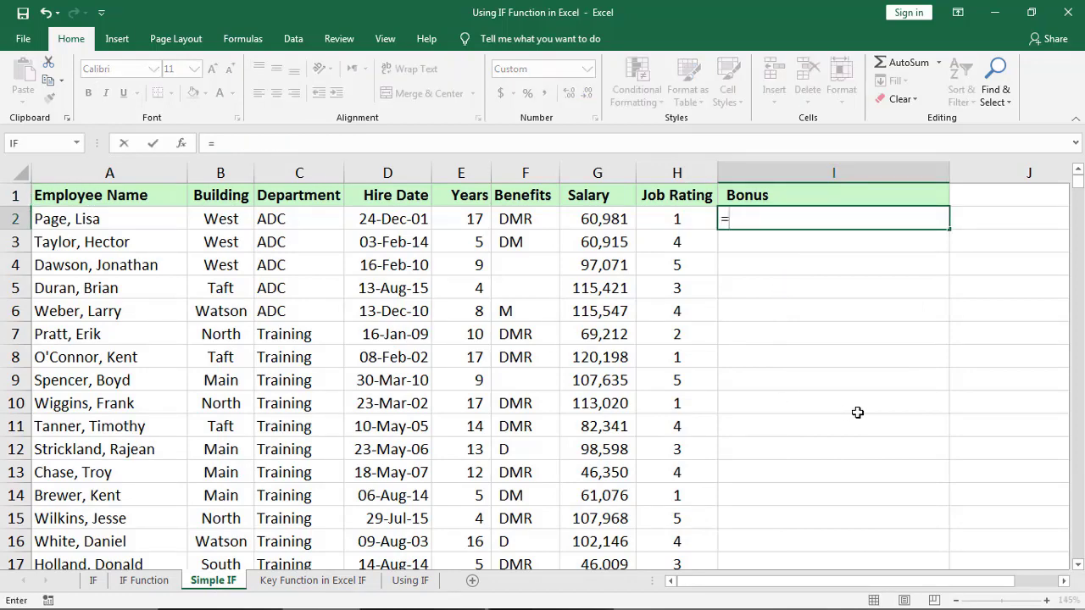
{"action": "type", "text": "if"}
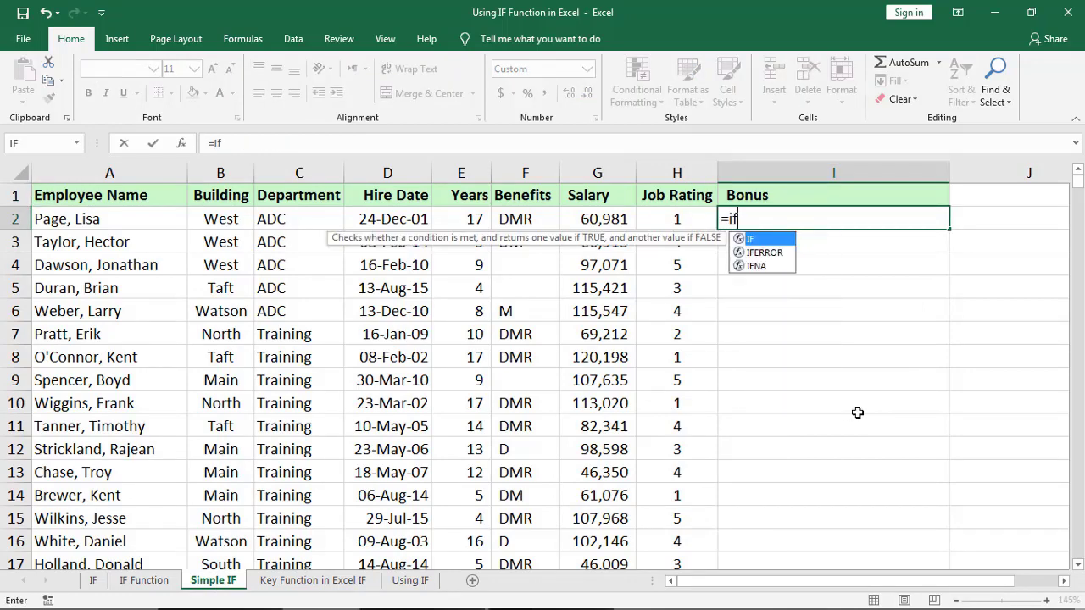
{"action": "key", "text": "Tab"}
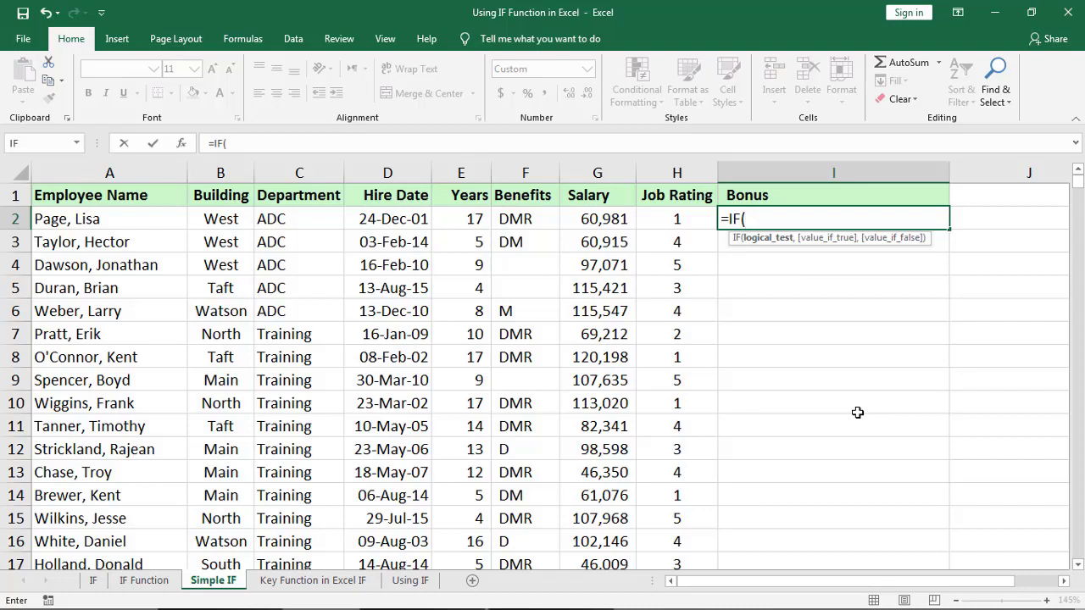
{"action": "key", "text": "Left"}
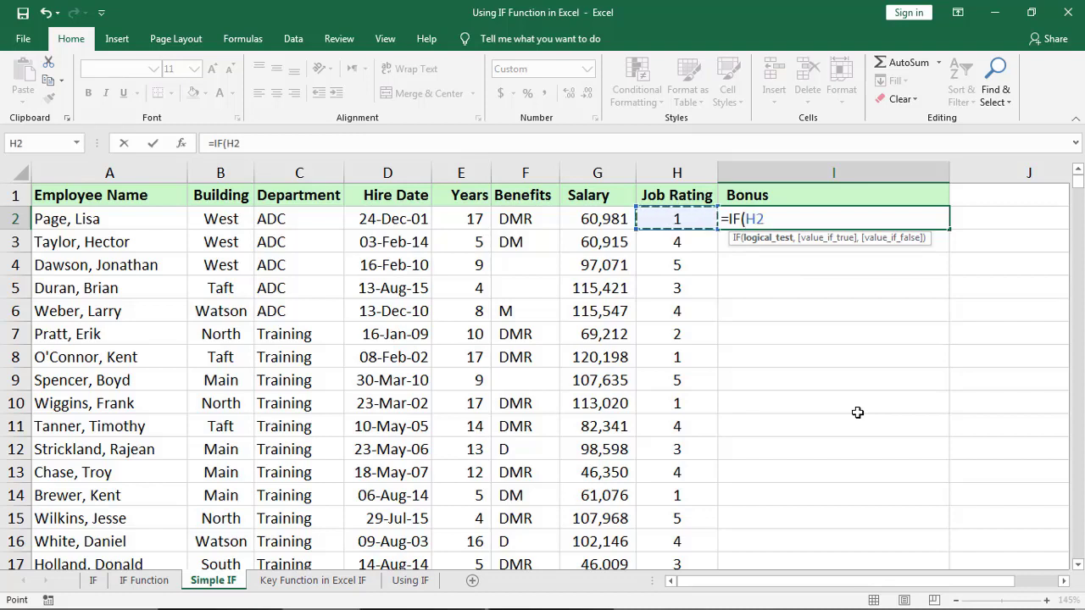
{"action": "type", "text": ">"}
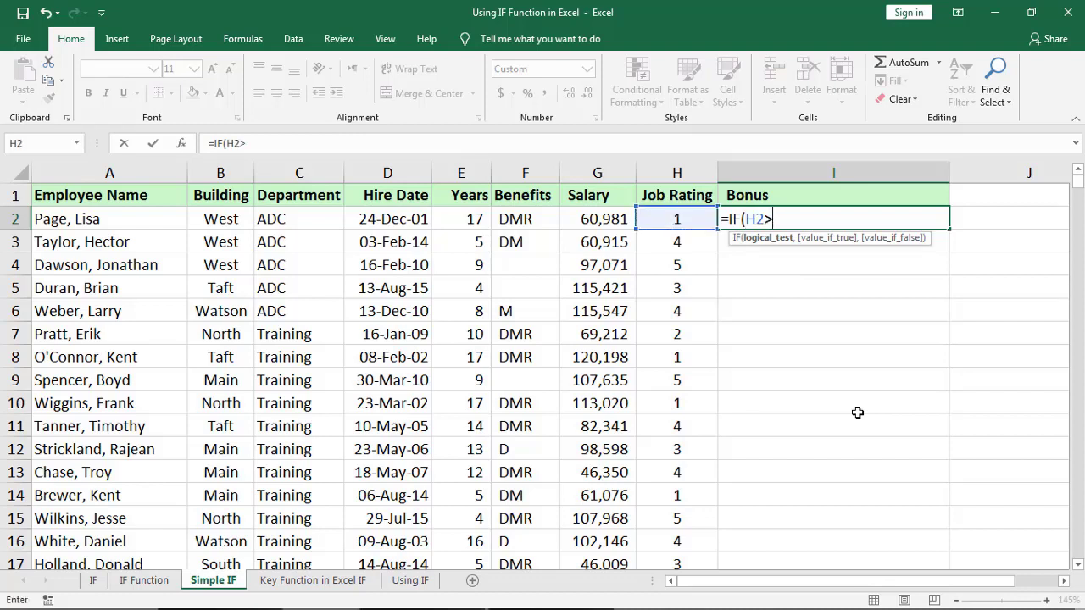
{"action": "type", "text": "=4,"}
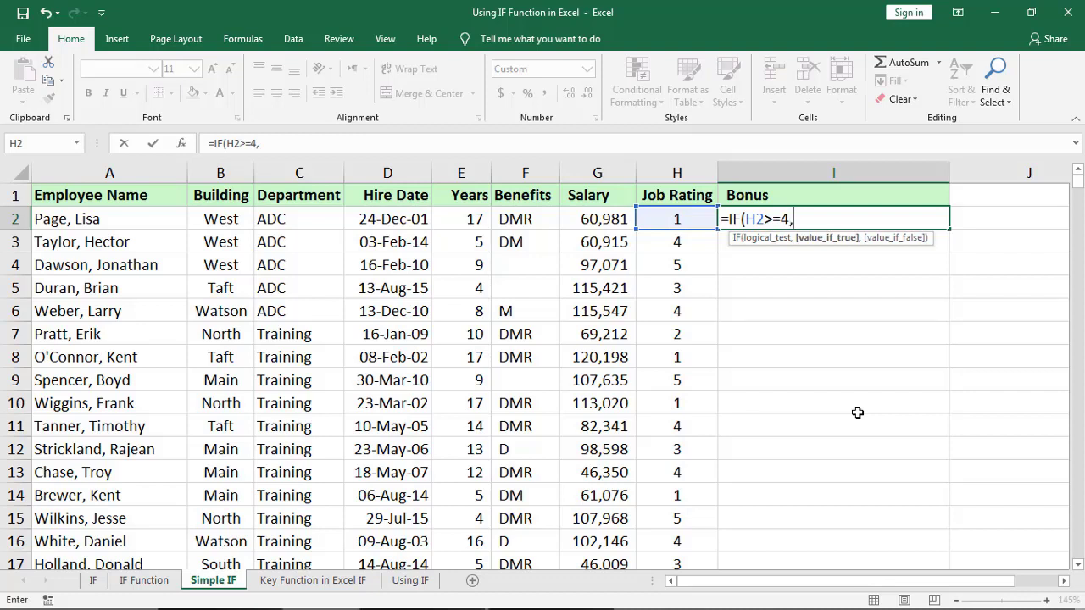
{"action": "type", "text": "3000"}
{"action": "type", "text": ","}
{"action": "type", "text": "0"}
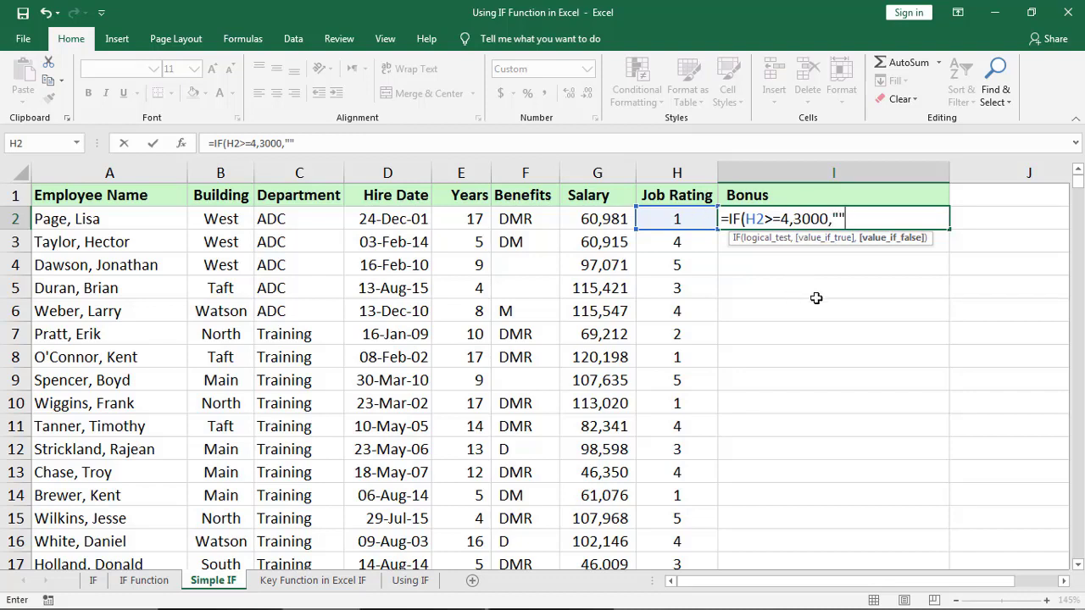
{"action": "type", "text": ")"}
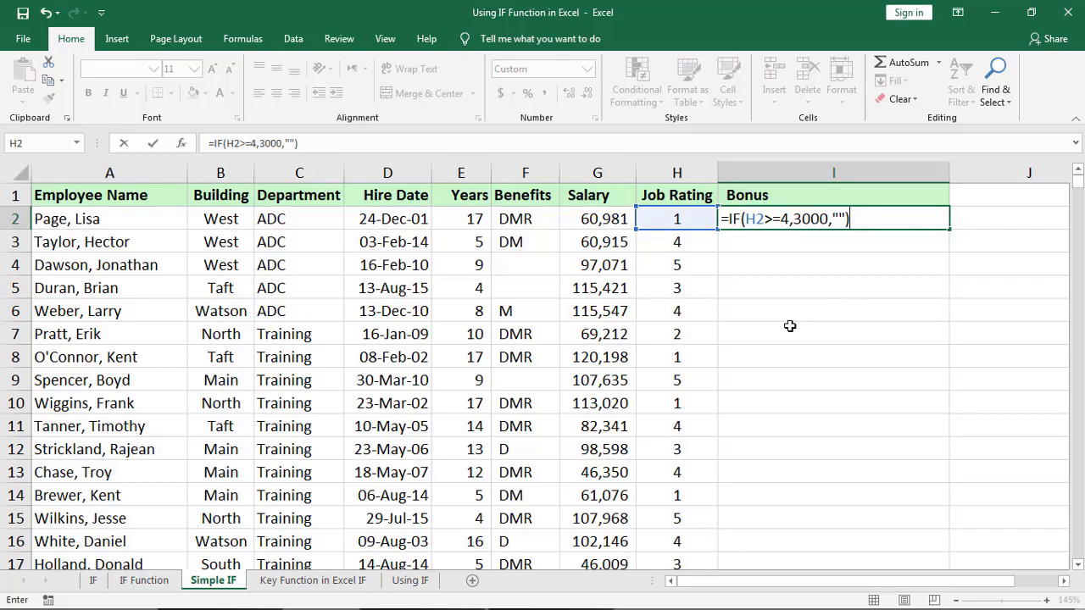
{"action": "key", "text": "Return"}
{"action": "key", "text": "Up"}
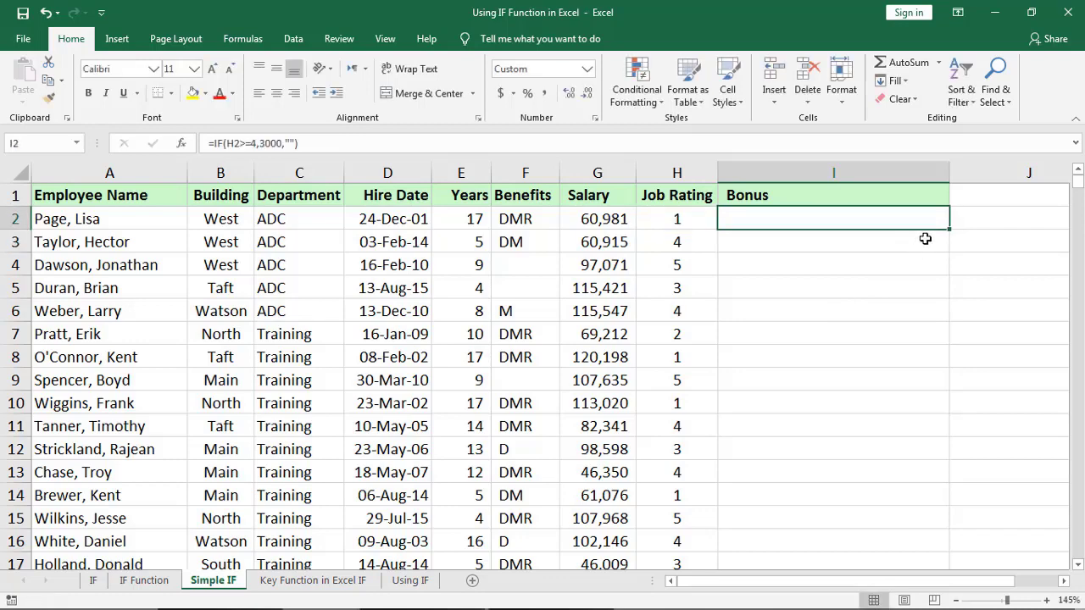
{"action": "double_click", "coordinate": [951, 232]}
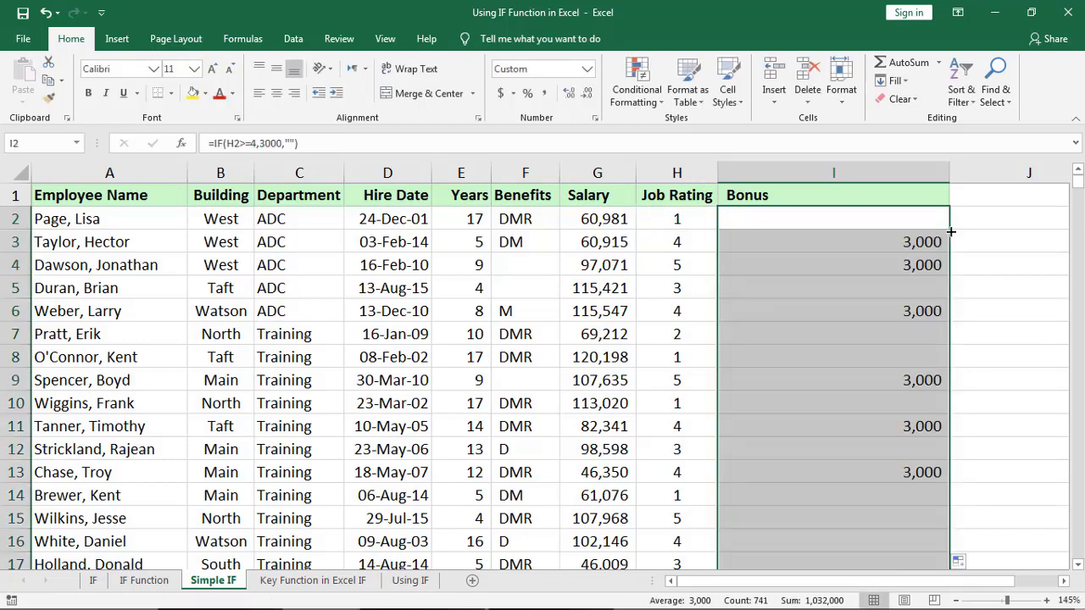
{"action": "left_click", "coordinate": [865, 223]}
{"action": "left_click", "coordinate": [894, 242]}
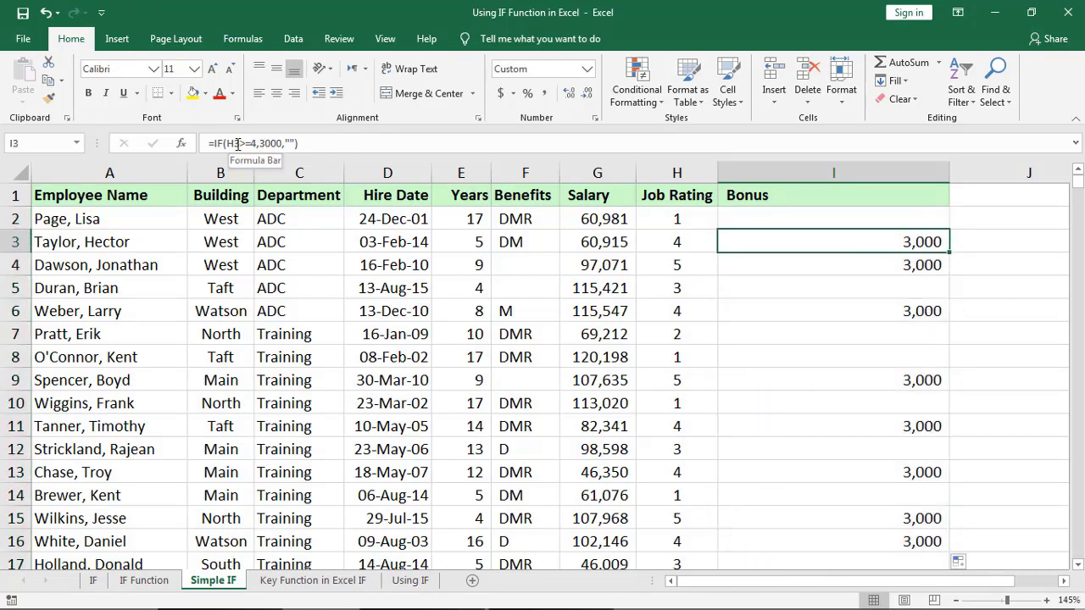
{"action": "left_click", "coordinate": [670, 241]}
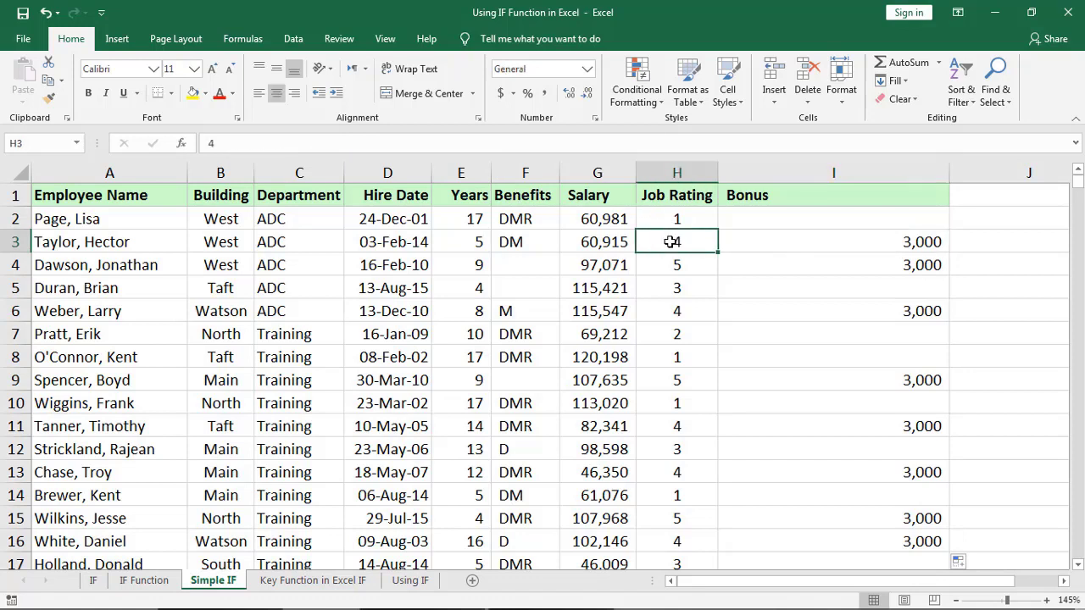
{"action": "left_click", "coordinate": [752, 244]}
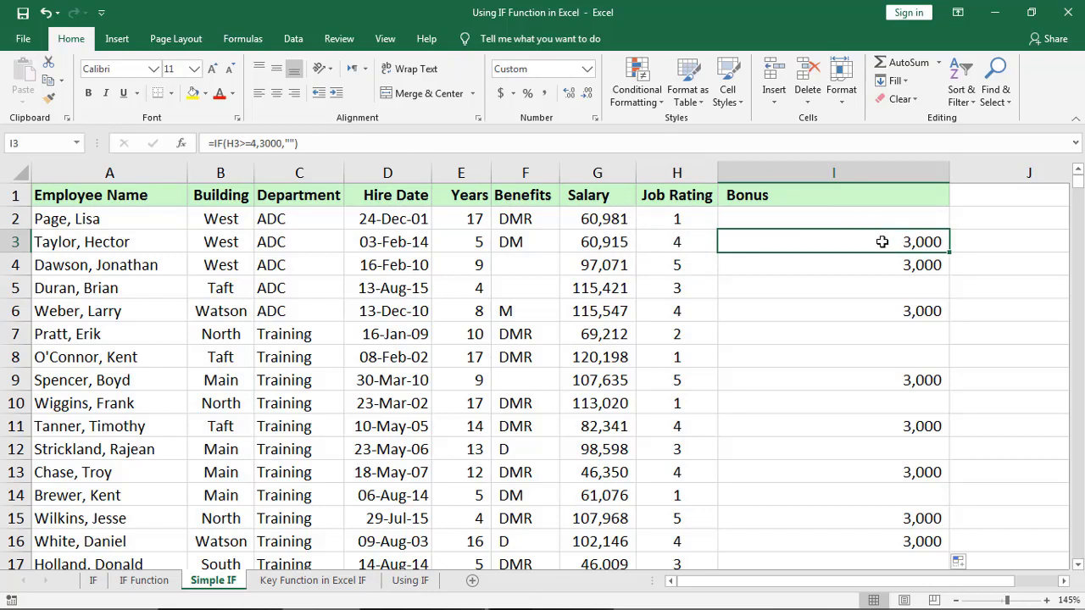
{"action": "left_click", "coordinate": [833, 225]}
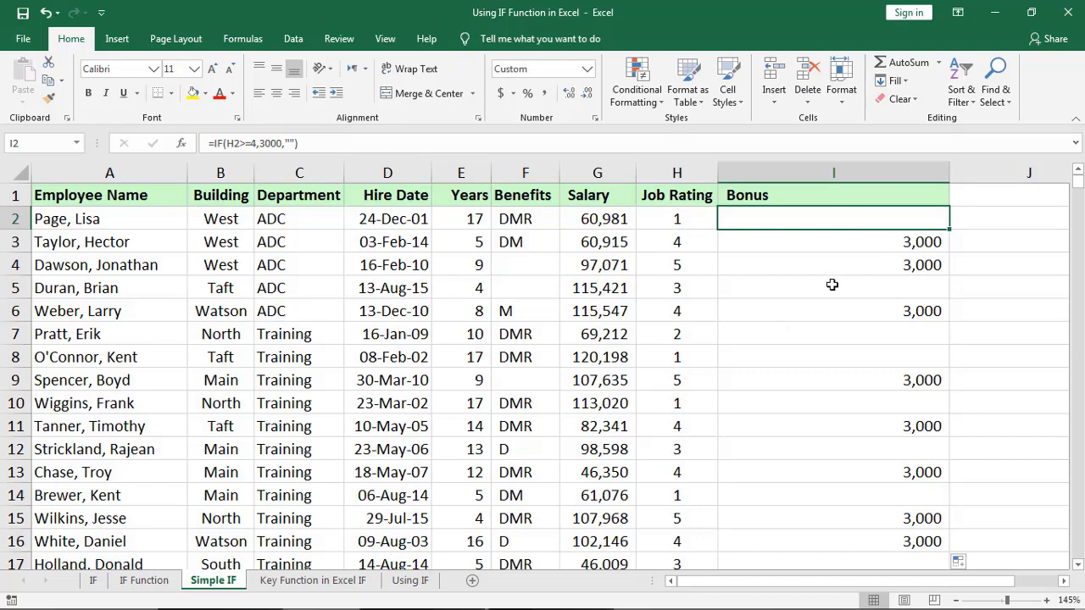
- Enter the 3000 bonus amount in J2
{"action": "key", "text": "Right"}
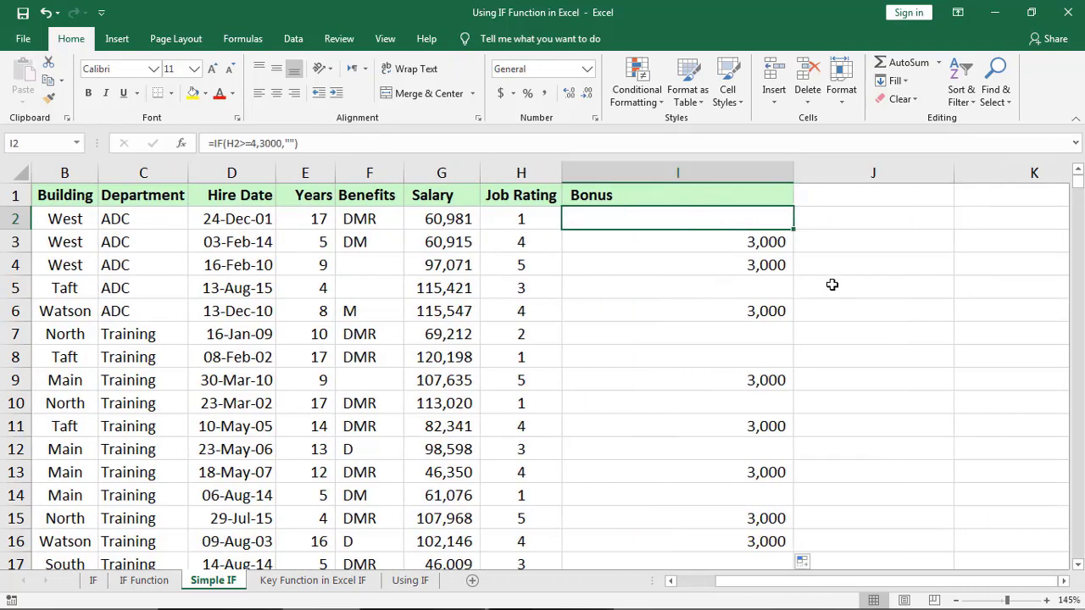
{"action": "type", "text": "30"}
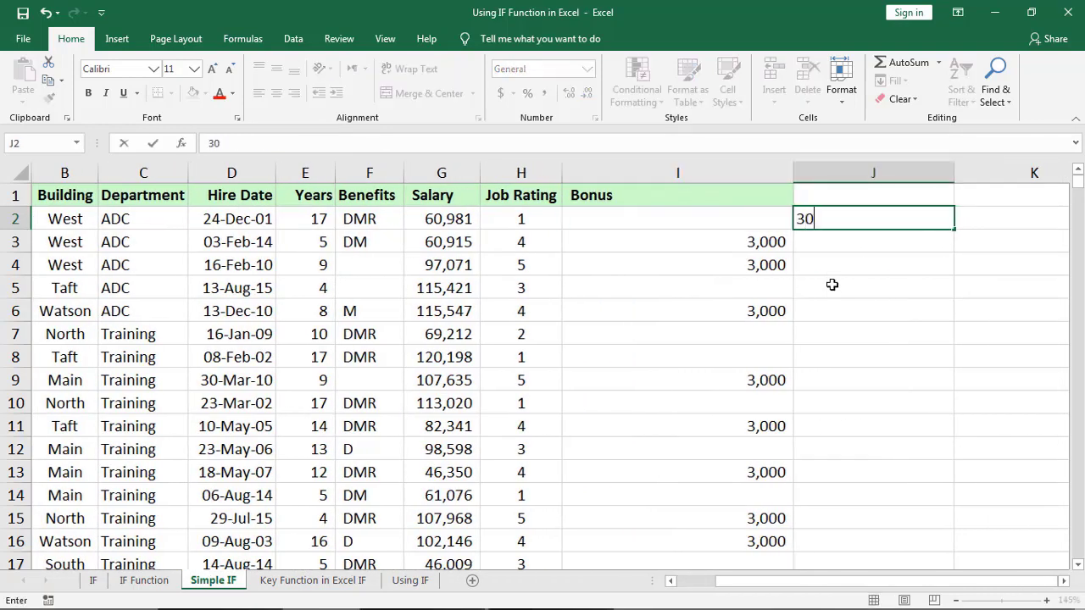
{"action": "type", "text": "00"}
{"action": "key", "text": "ctrl+Return"}
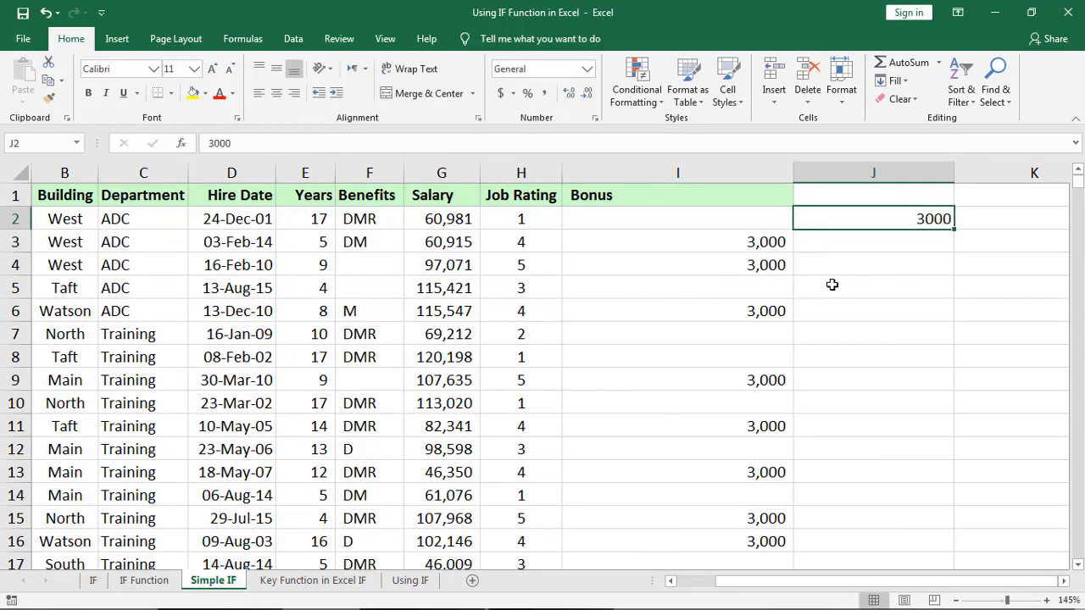
- Edit I2's formula to replace the fixed 3000 with the absolute reference $J$2
{"action": "key", "text": "Left"}
{"action": "key", "text": "F2"}
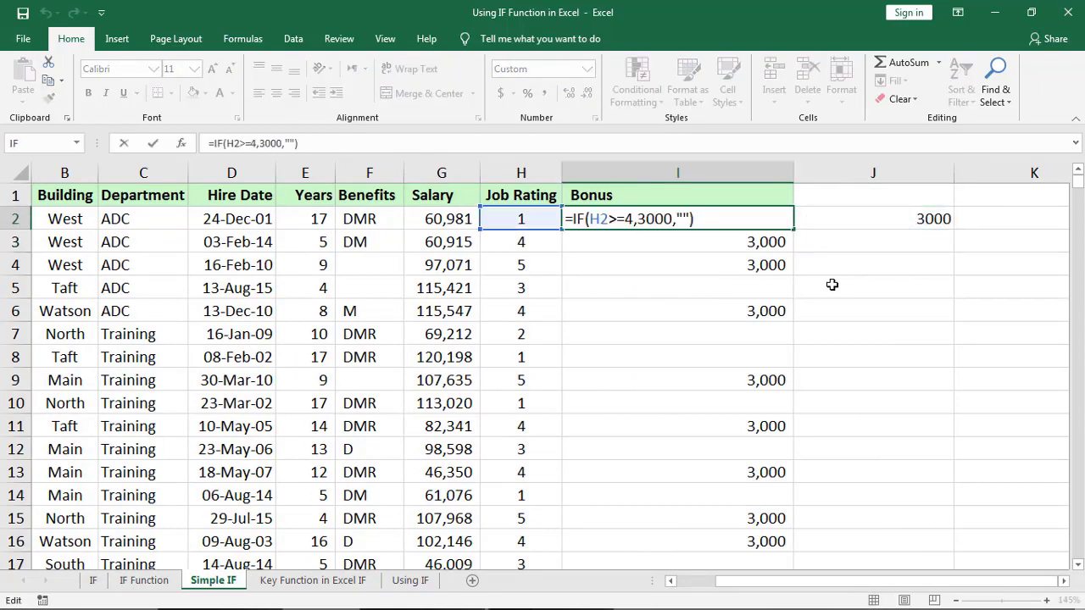
{"action": "double_click", "coordinate": [644, 218]}
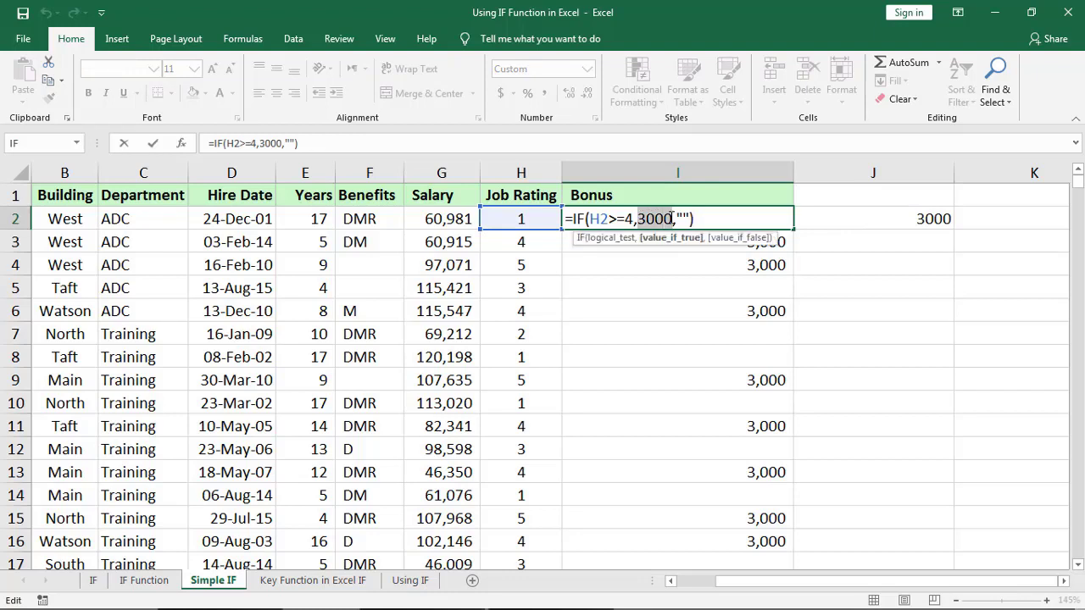
{"action": "left_click", "coordinate": [877, 217]}
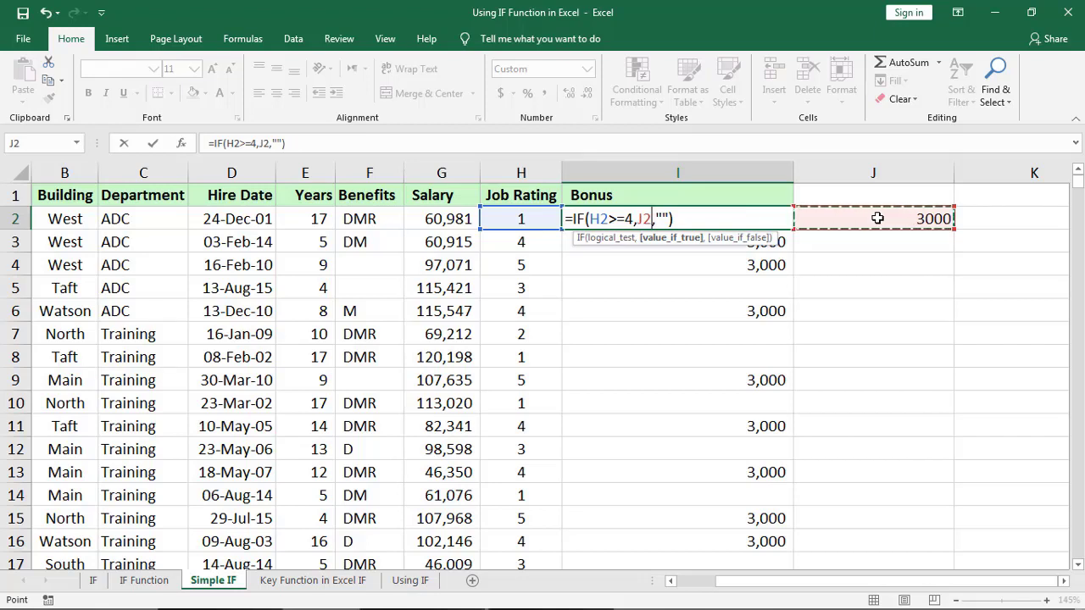
{"action": "key", "text": "F4"}
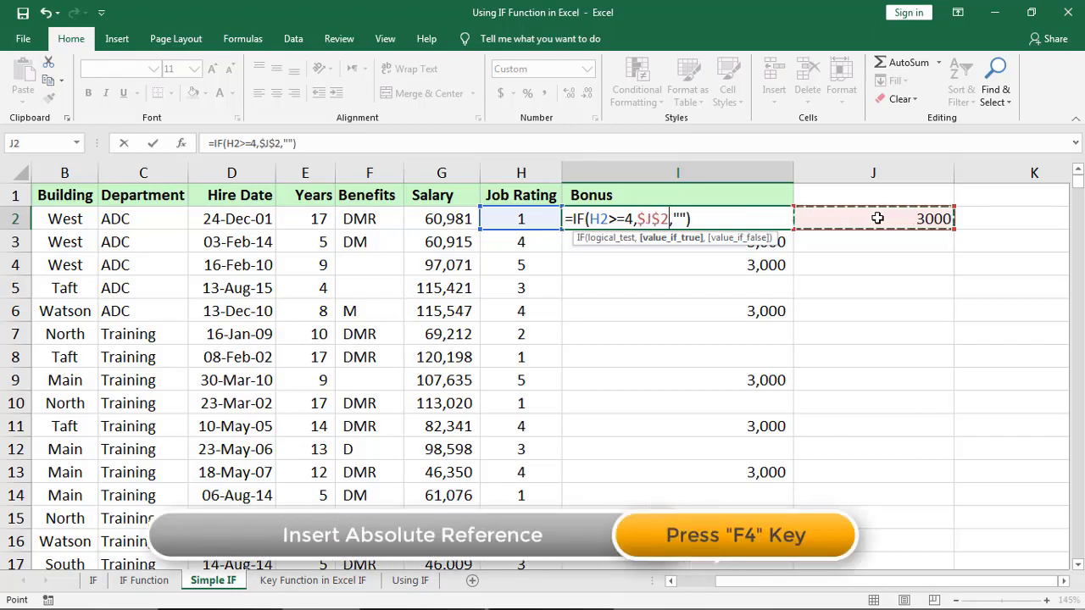
{"action": "key", "text": "Return"}
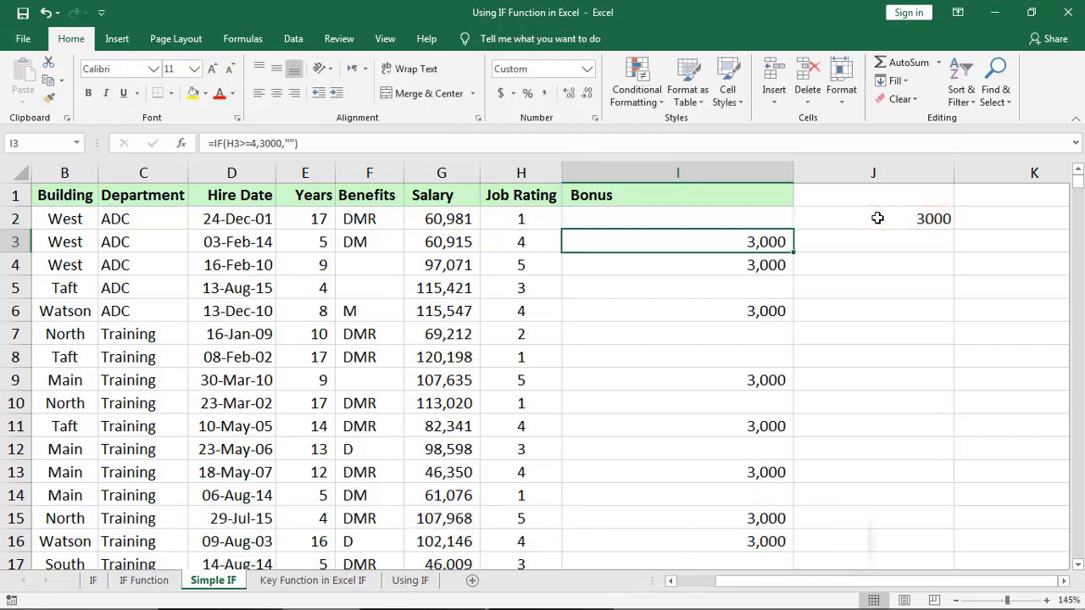
- Fill the I2 bonus formula down the Bonus column
{"action": "left_click", "coordinate": [758, 220]}
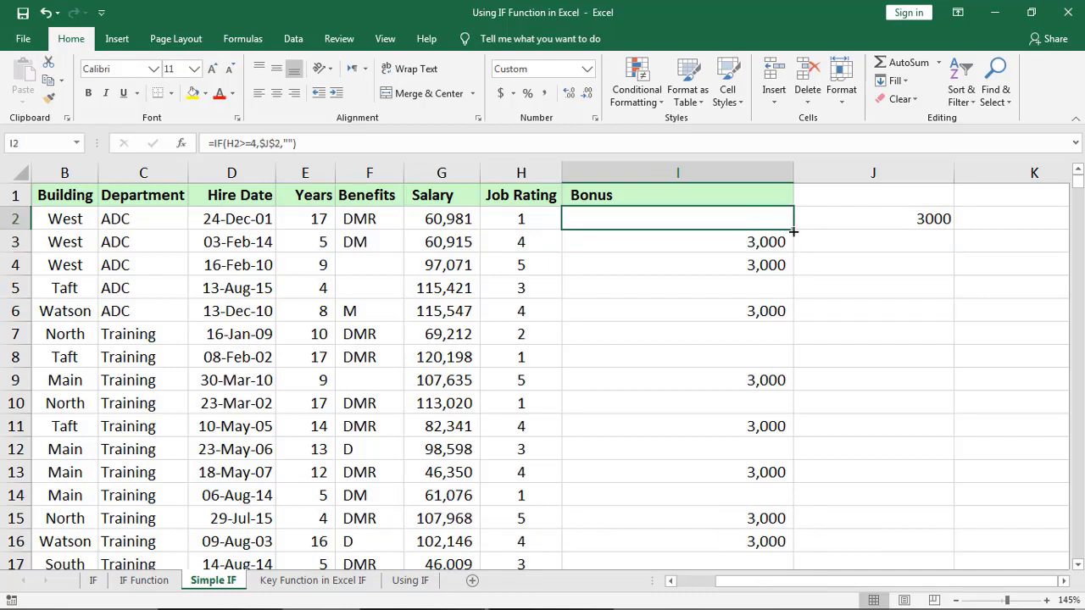
{"action": "left_click_drag", "start_coordinate": [793, 230], "coordinate": [793, 231]}
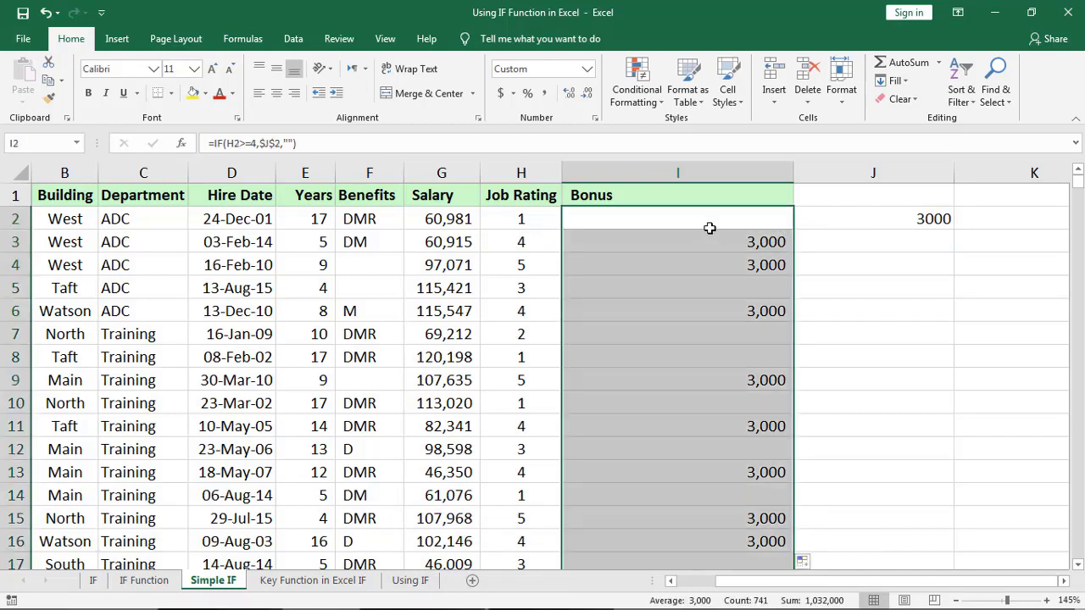
{"action": "left_click", "coordinate": [707, 220]}
- Change the J2 bonus amount to 5000 and check the I3 result
{"action": "left_click", "coordinate": [931, 218]}
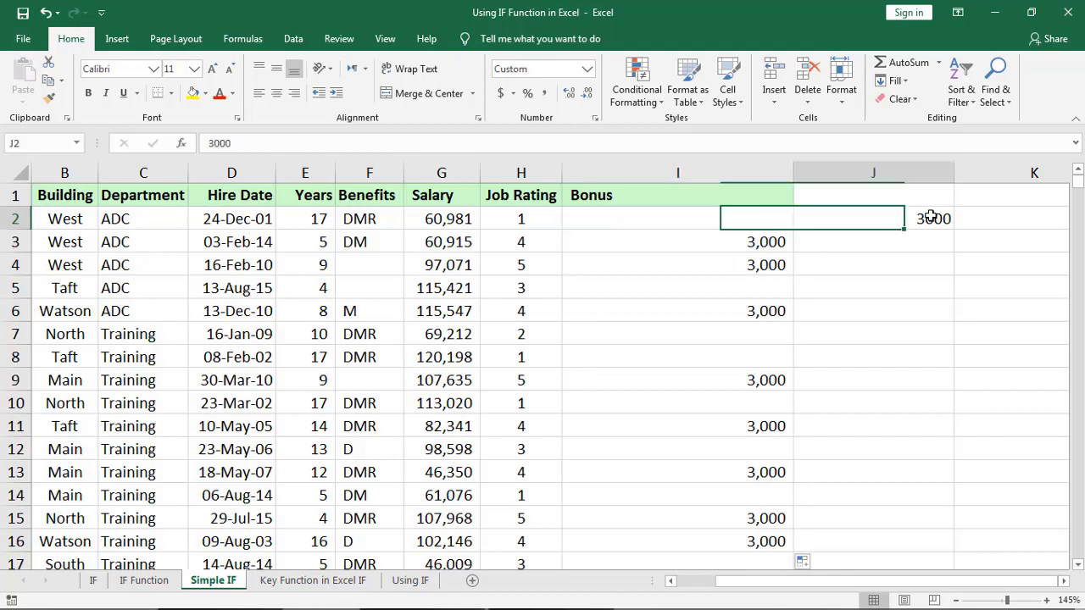
{"action": "type", "text": "5000"}
{"action": "key", "text": "ctrl+Return"}
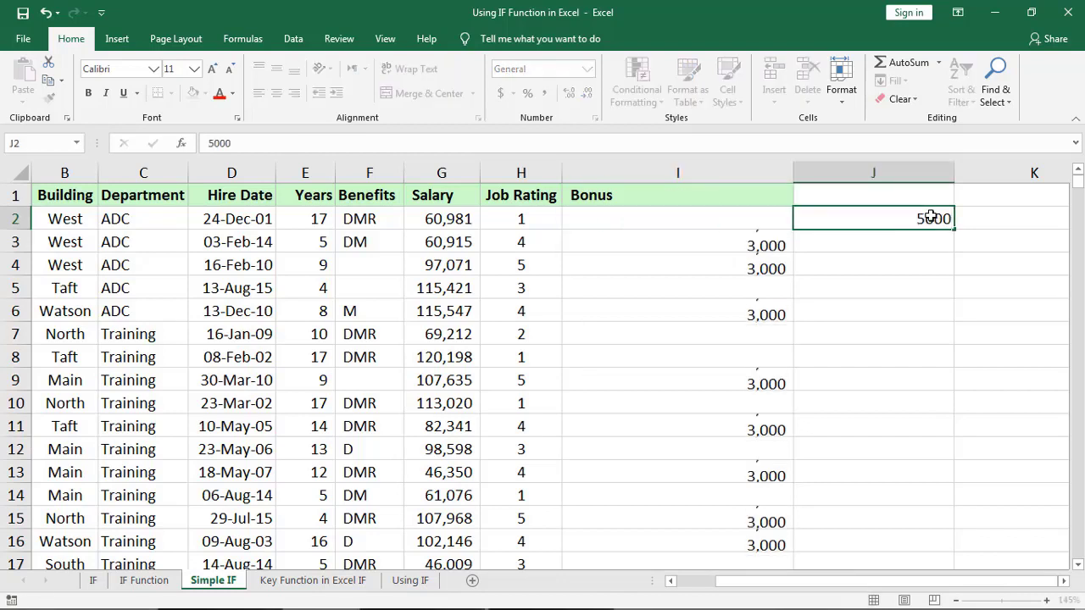
{"action": "key", "text": "Left"}
{"action": "key", "text": "Down"}
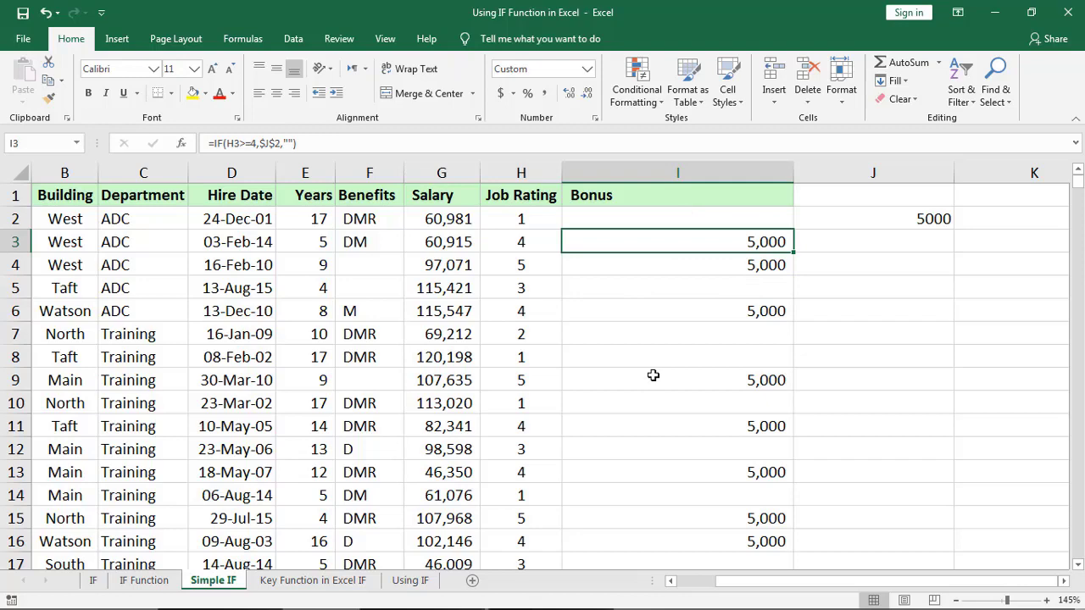
- On the Key Function in Excel IF sheet, enter =IF(D4="Yes",F4,0) in G4
{"action": "left_click", "coordinate": [337, 585]}
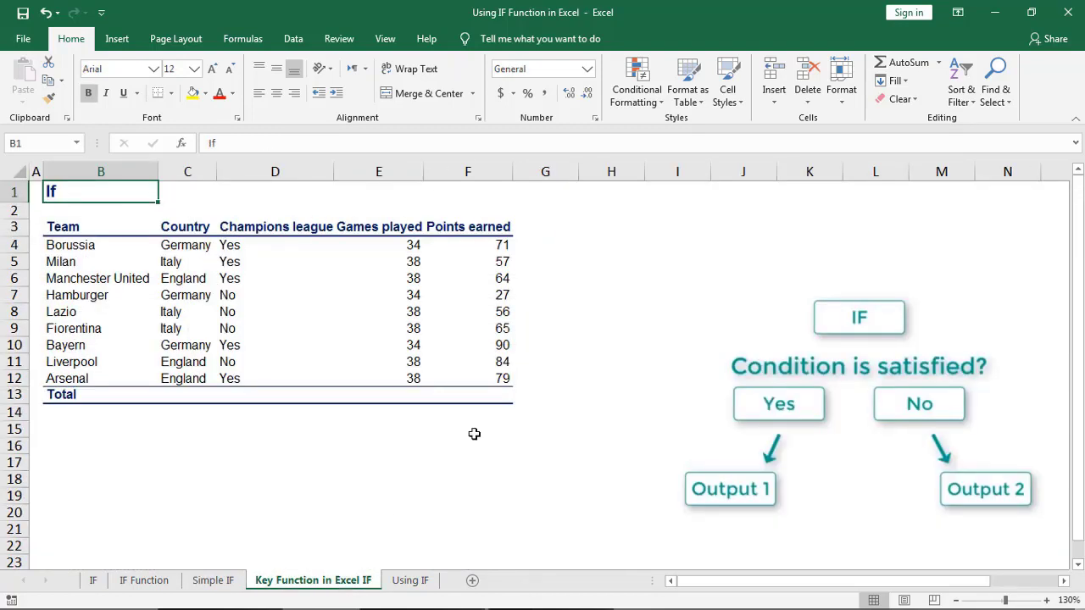
{"action": "left_click", "coordinate": [538, 244]}
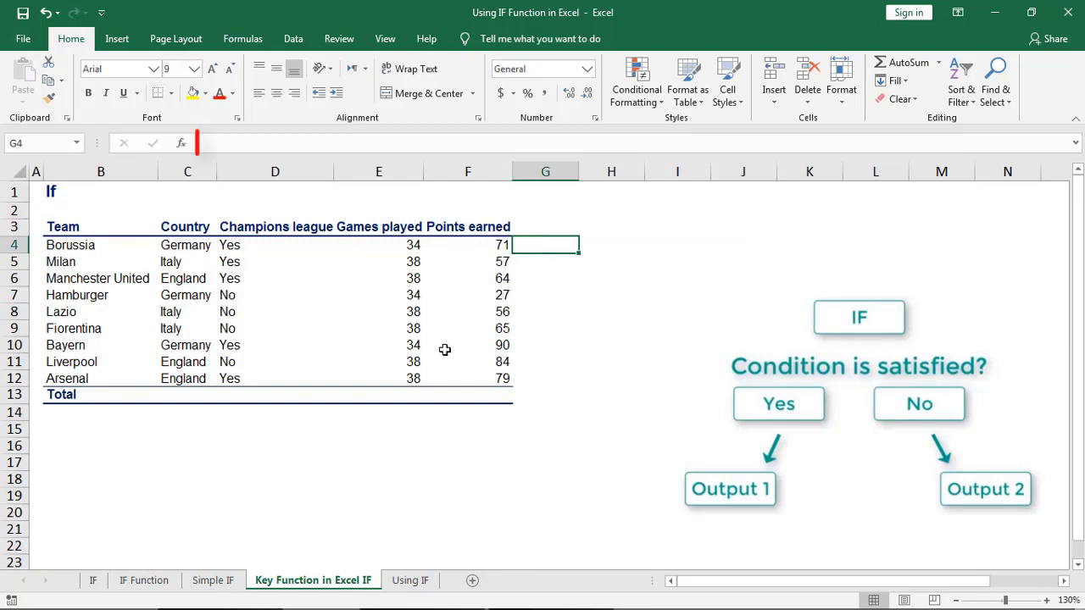
{"action": "type", "text": "="}
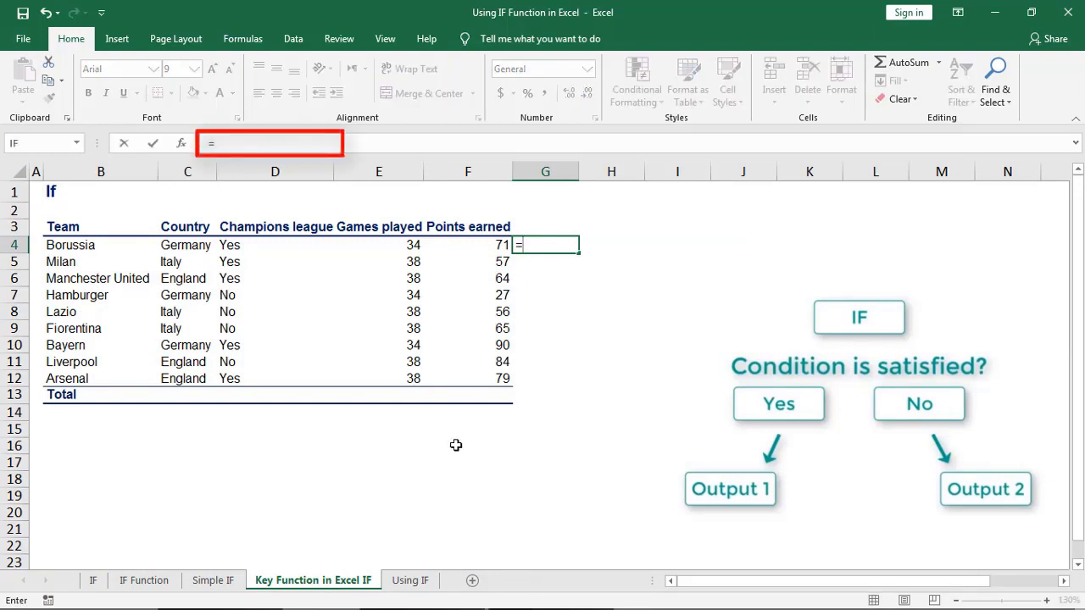
{"action": "type", "text": "if"}
{"action": "key", "text": "Tab"}
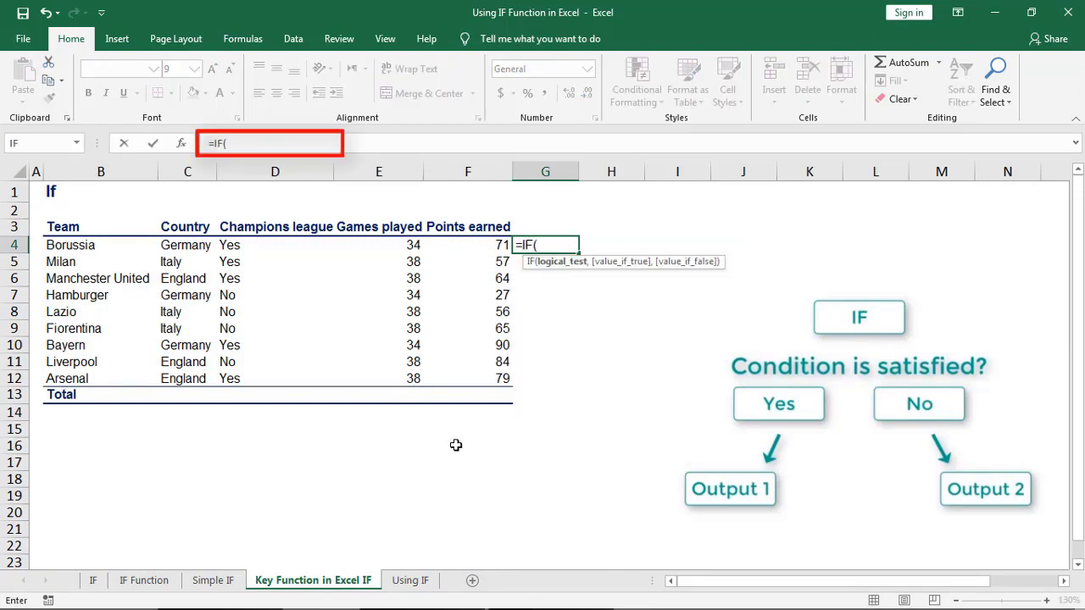
{"action": "key", "text": "Left"}
{"action": "key", "text": "Left"}
{"action": "key", "text": "Left"}
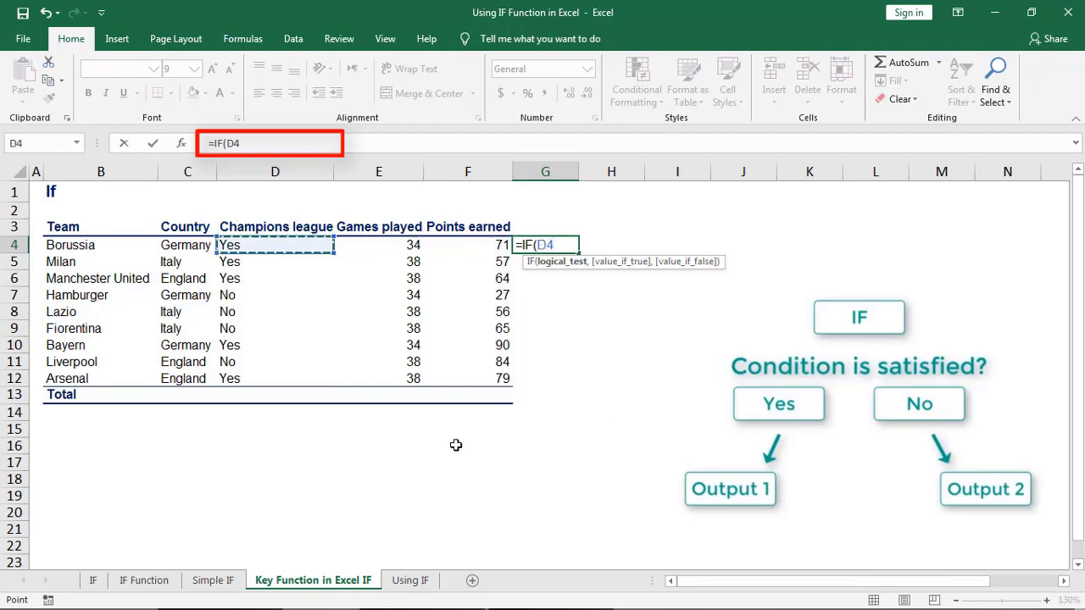
{"action": "type", "text": "="}
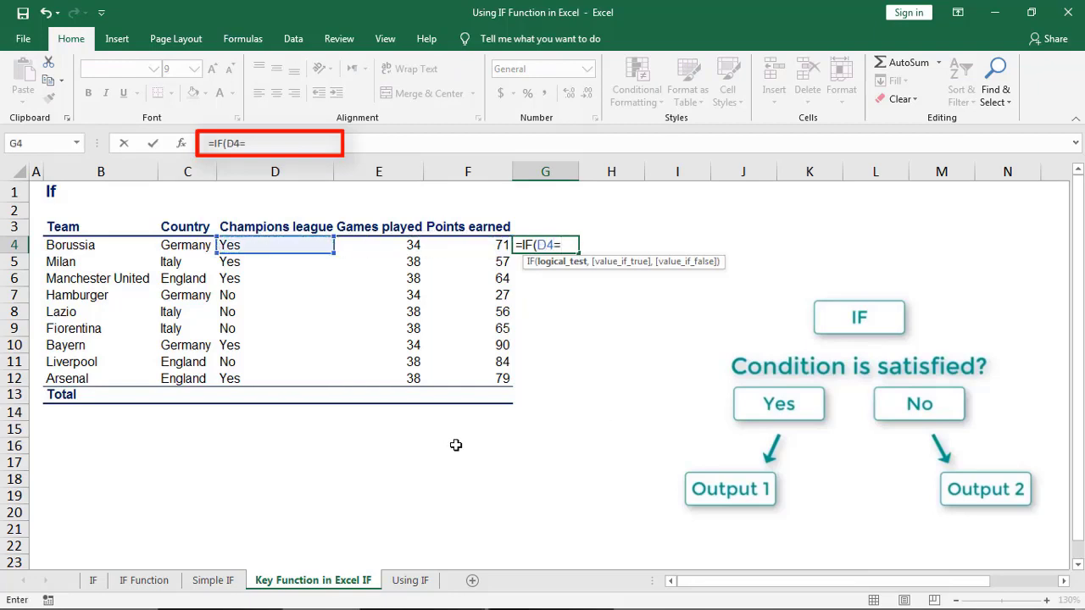
{"action": "type", "text": "\"Yes"}
{"action": "type", "text": ","}
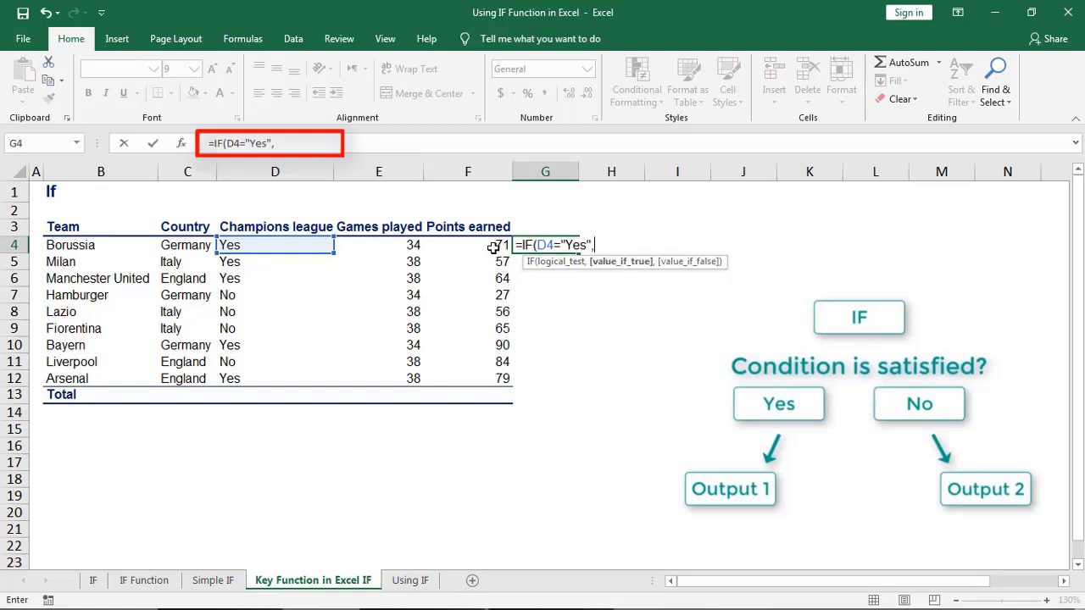
{"action": "left_click", "coordinate": [492, 247]}
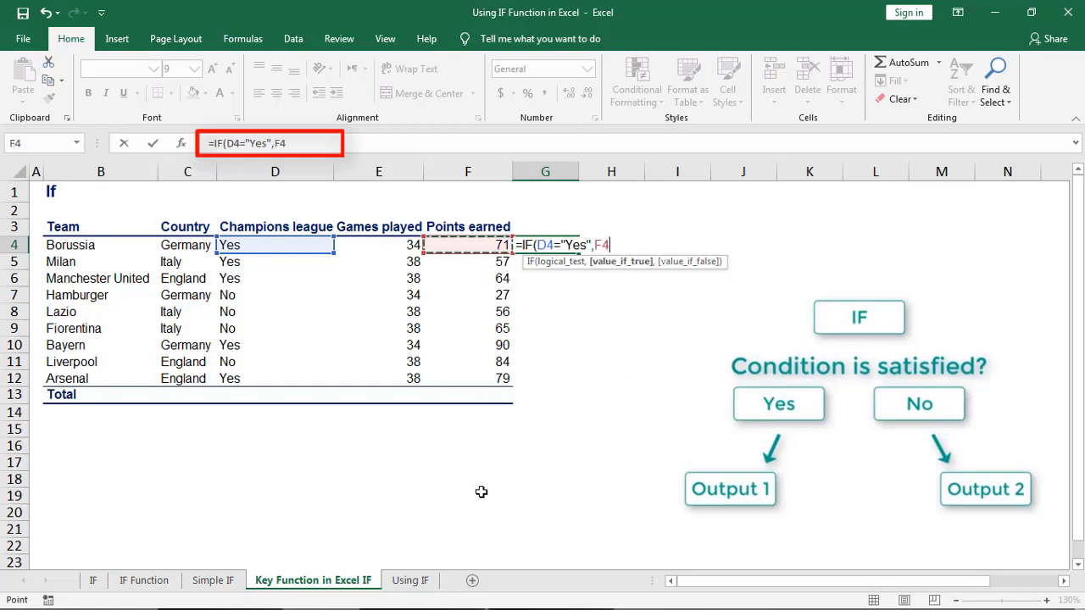
{"action": "type", "text": ",0"}
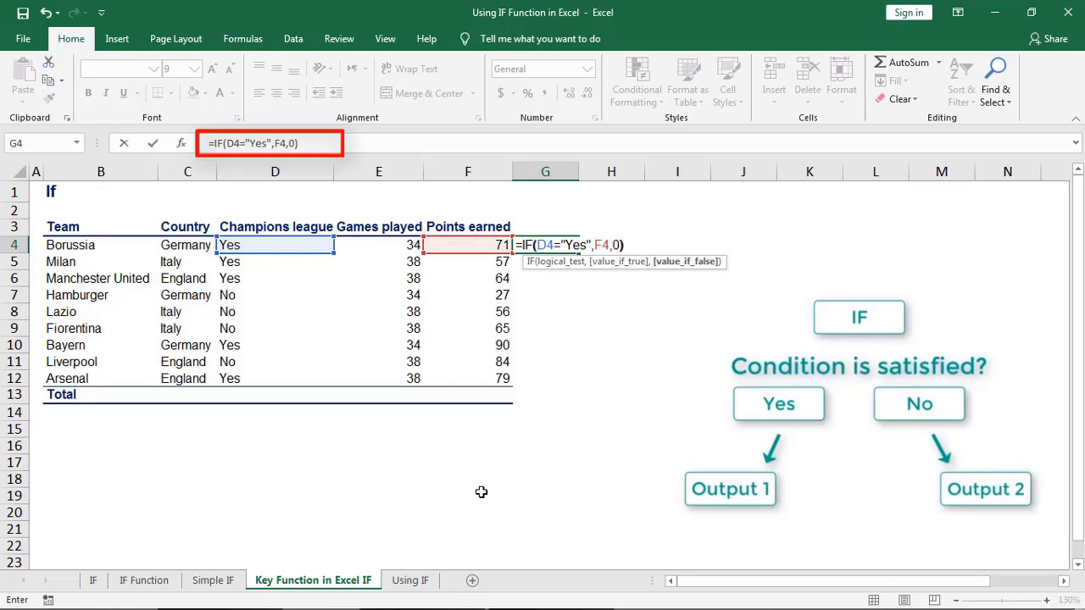
{"action": "key", "text": "Return"}
- Copy the G4 points formula into G5 through G12
{"action": "key", "text": "Up"}
{"action": "key", "text": "ctrl+c"}
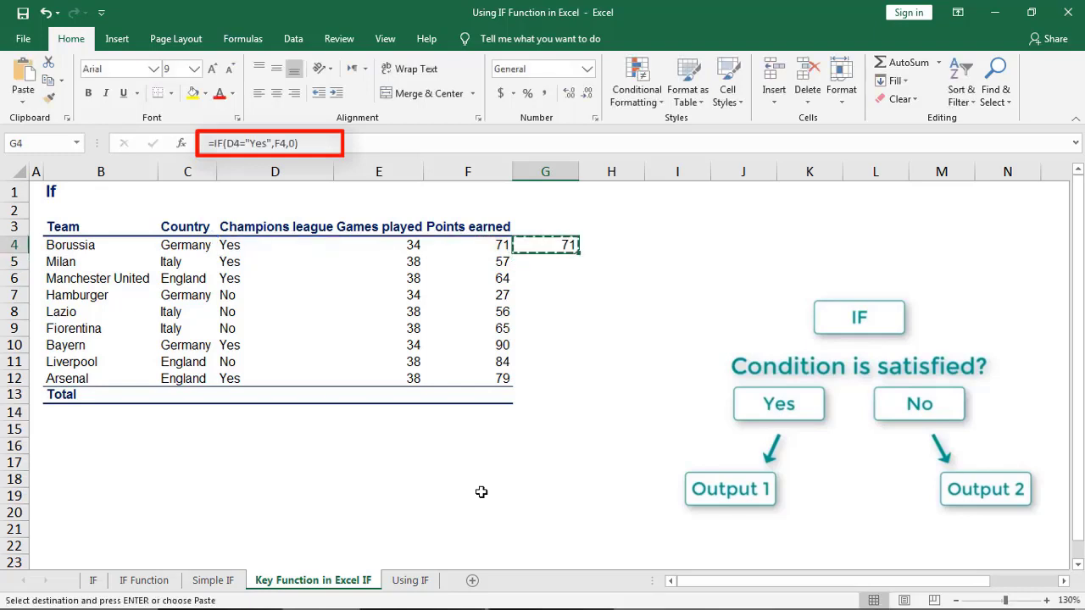
{"action": "key", "text": "Down"}
{"action": "key", "text": "shift+Down"}
{"action": "key", "text": "shift+Down"}
{"action": "key", "text": "shift+Down"}
{"action": "key", "text": "shift+Down"}
{"action": "key", "text": "shift+Down"}
{"action": "key", "text": "shift+Down"}
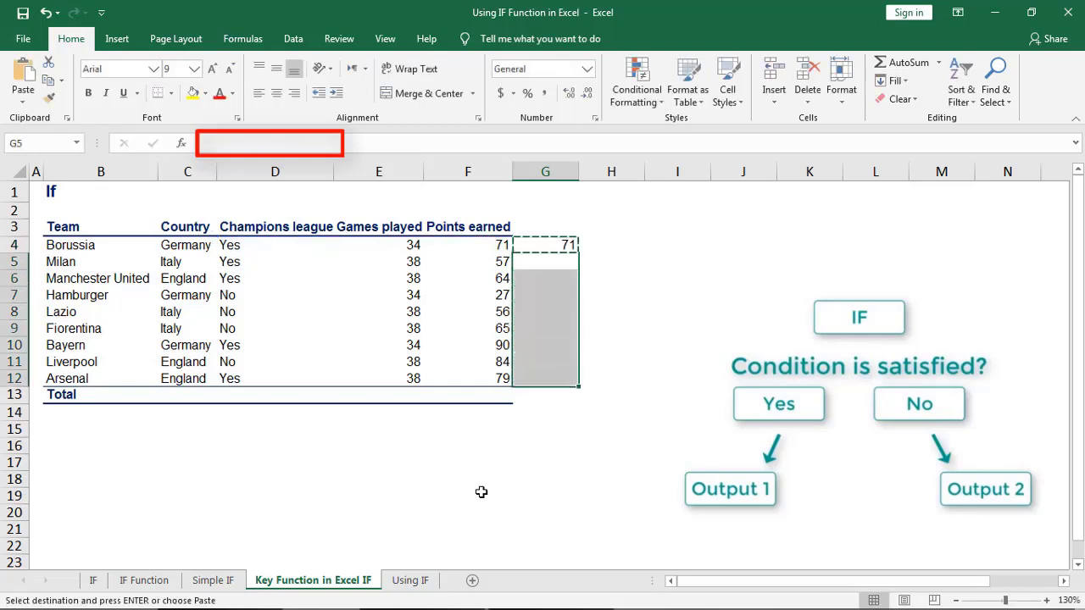
{"action": "key", "text": "ctrl+v"}
{"action": "left_click", "coordinate": [568, 242]}
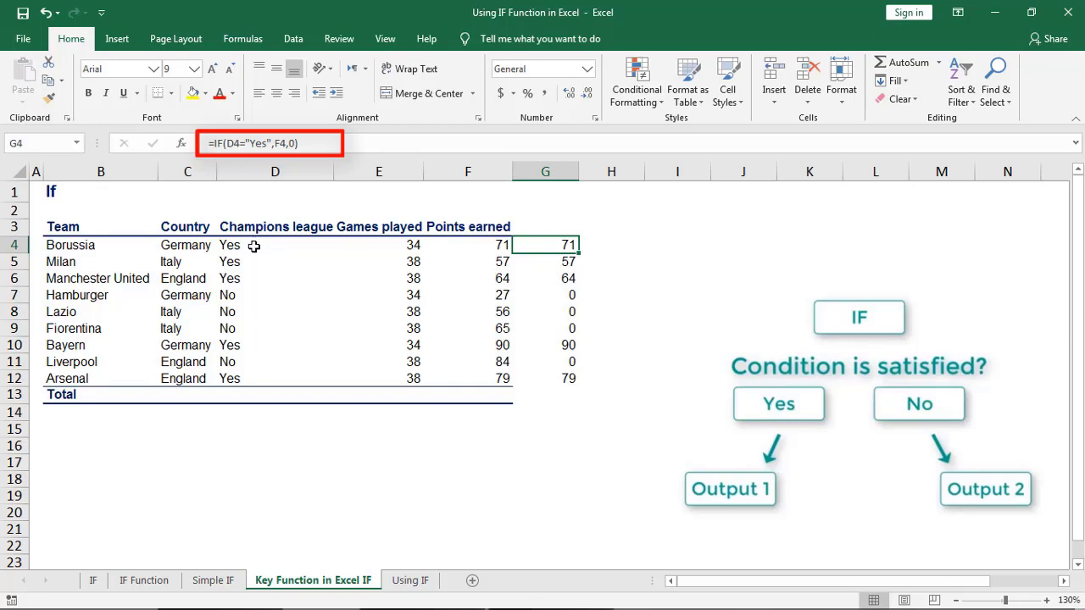
- Compare the G4 and G7 formulas with their Yes/No values, then go to Using IF
{"action": "left_click", "coordinate": [254, 245]}
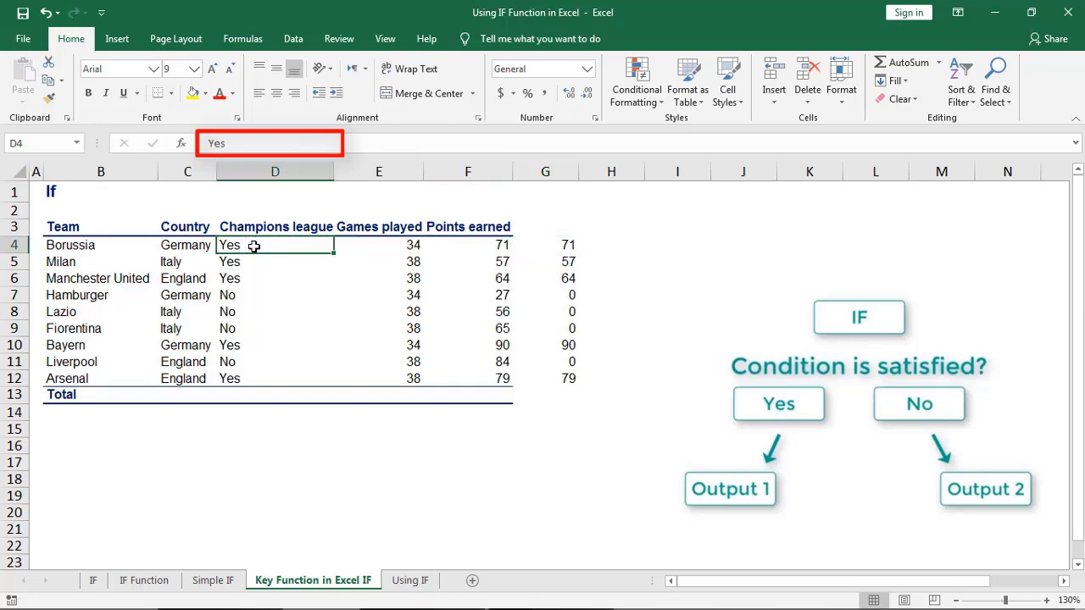
{"action": "left_click", "coordinate": [576, 246]}
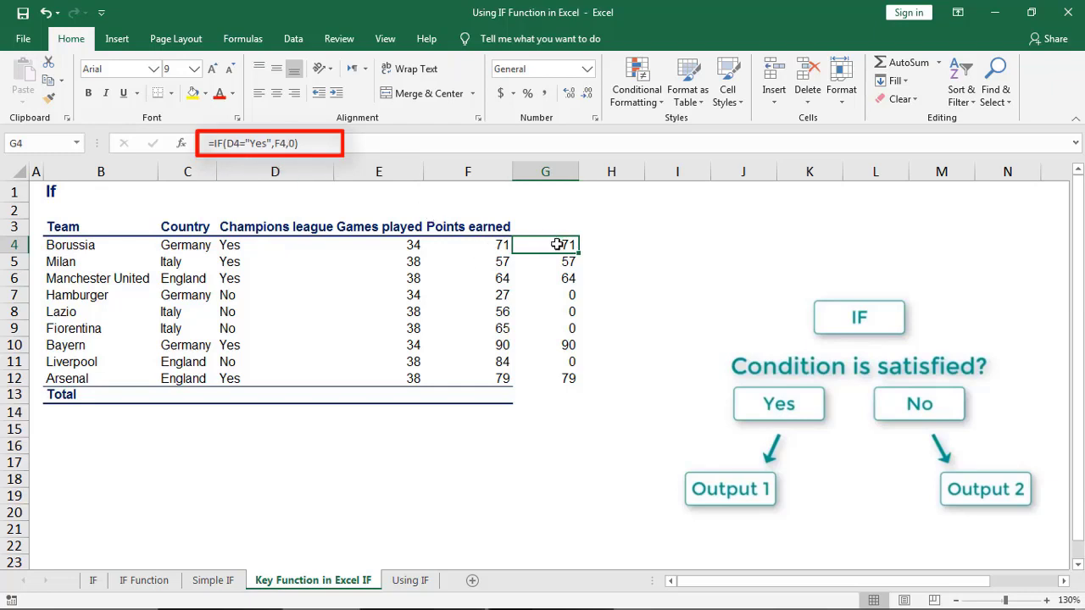
{"action": "left_click", "coordinate": [571, 296]}
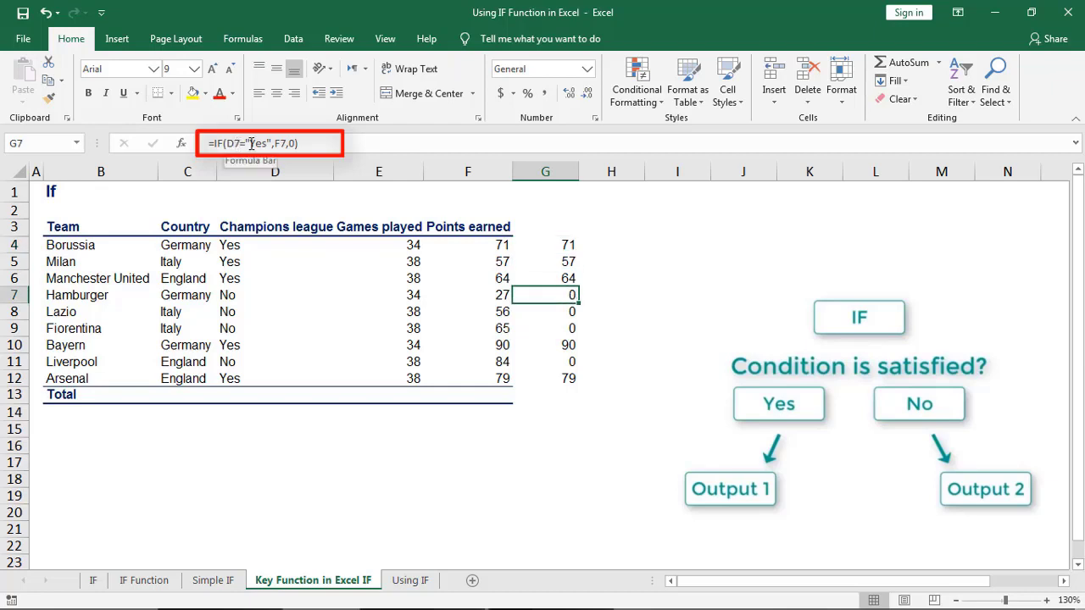
{"action": "left_click", "coordinate": [230, 295]}
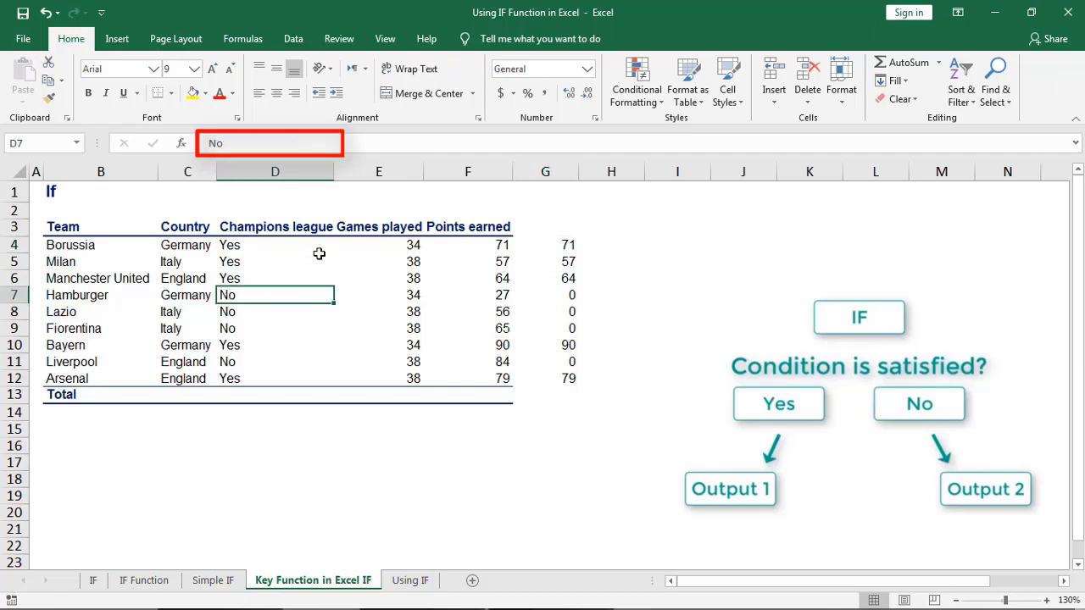
{"action": "left_click", "coordinate": [571, 293]}
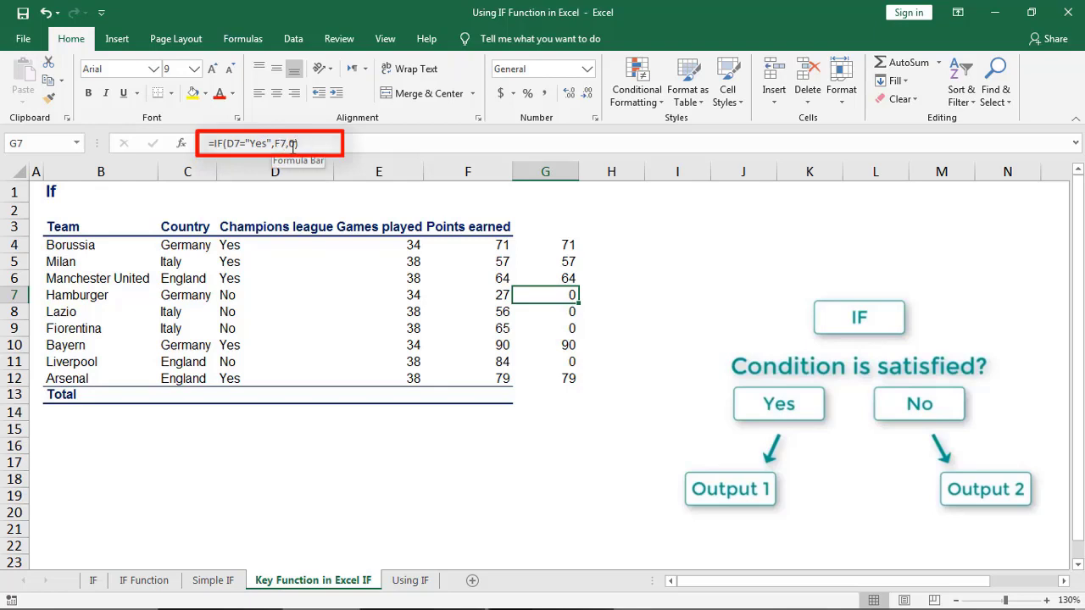
{"action": "left_click", "coordinate": [566, 245]}
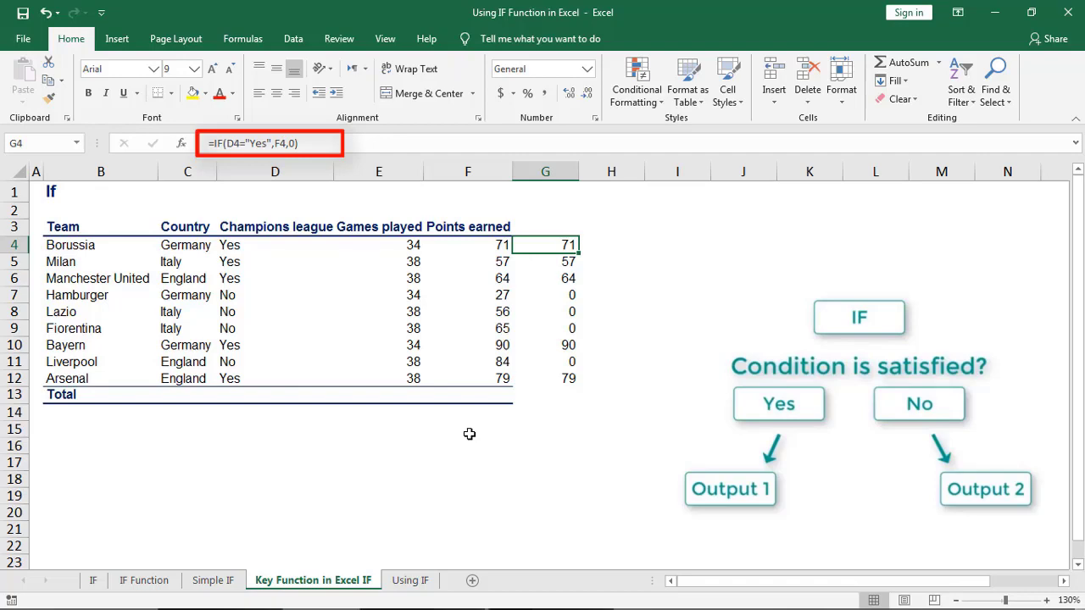
{"action": "left_click", "coordinate": [413, 582]}
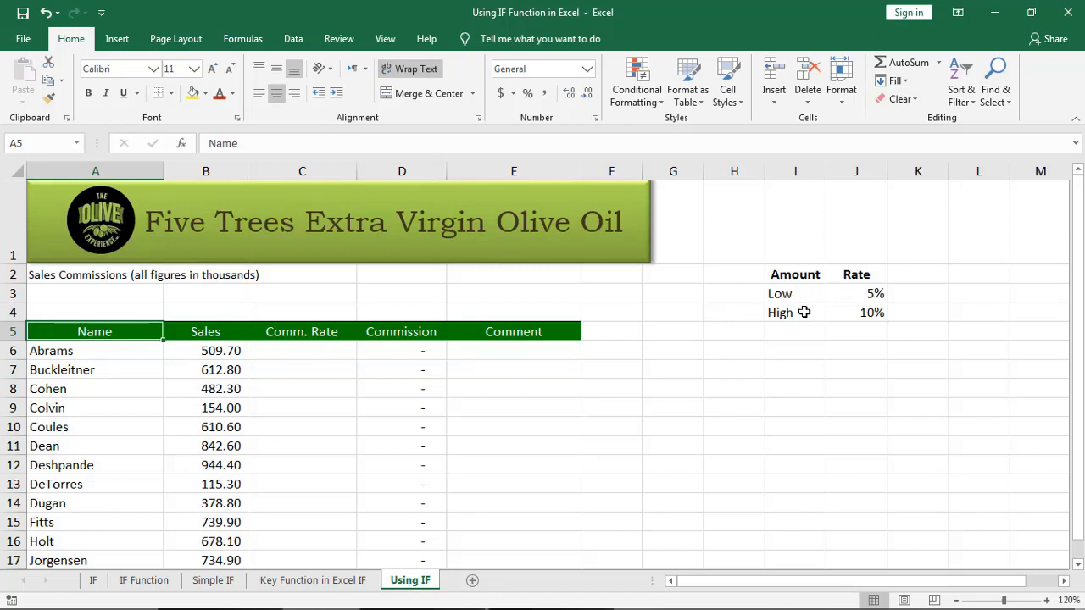
- Enter =IF(B6>=500,$J$4,$J$3) in C6, locking the High and Low rate cells absolutely
{"action": "left_click", "coordinate": [322, 353]}
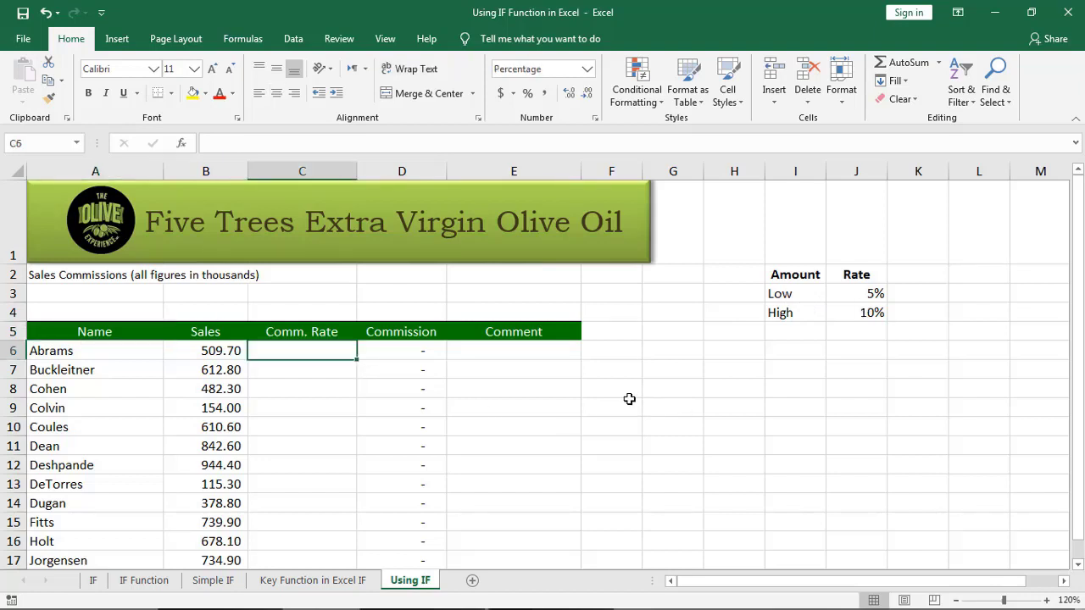
{"action": "type", "text": "=if"}
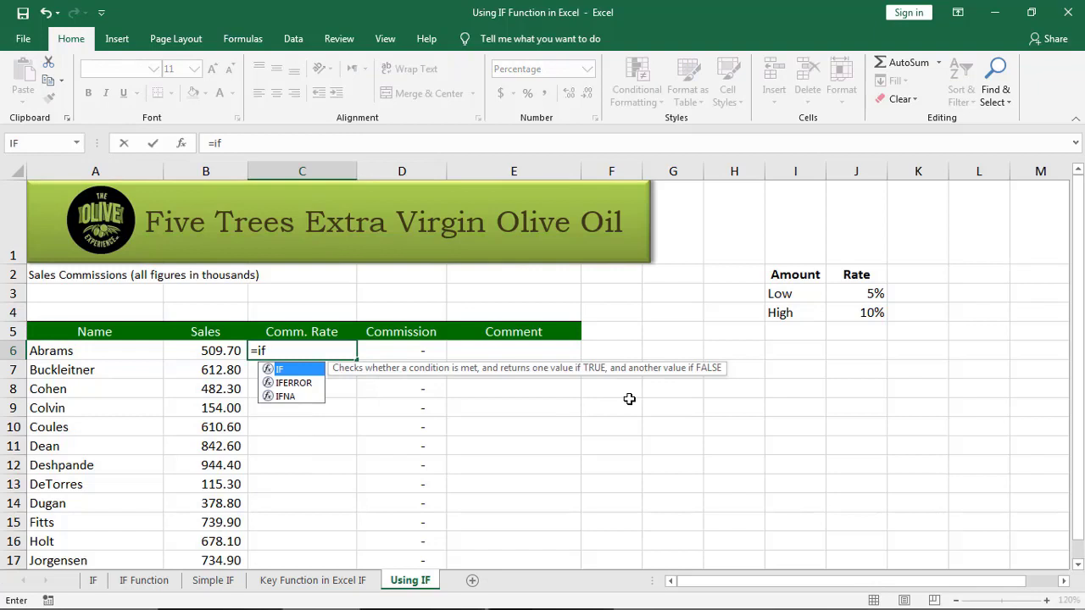
{"action": "key", "text": "Tab"}
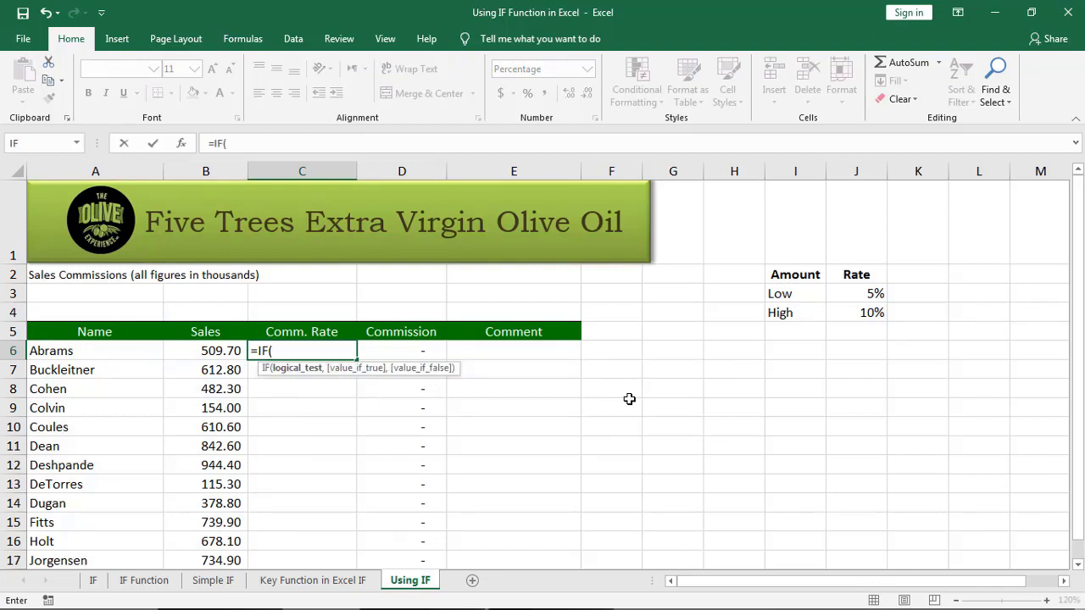
{"action": "key", "text": "Left"}
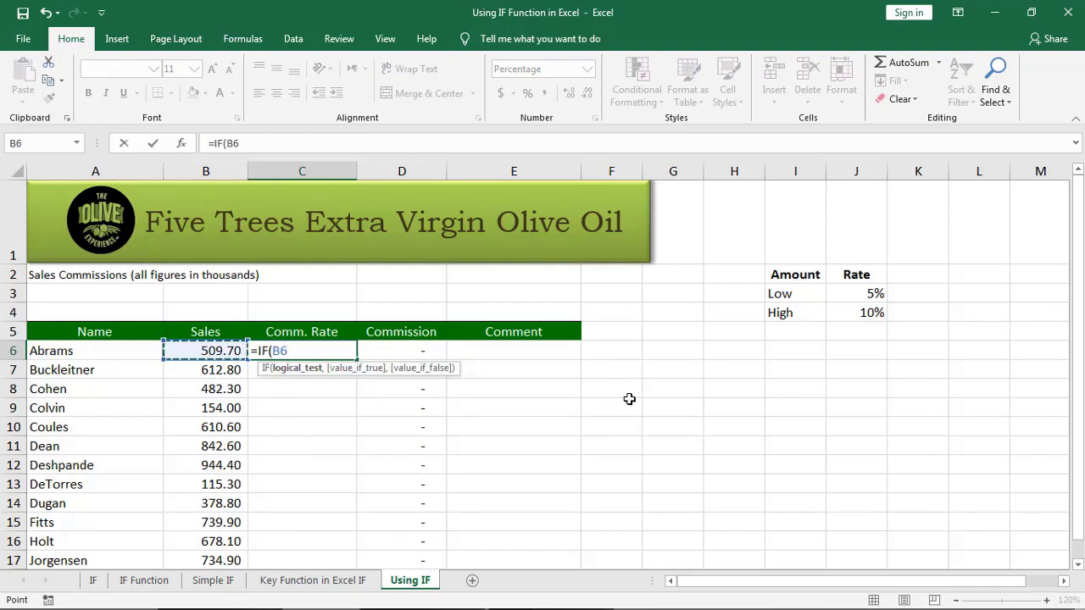
{"action": "type", "text": ">=5"}
{"action": "type", "text": "00,"}
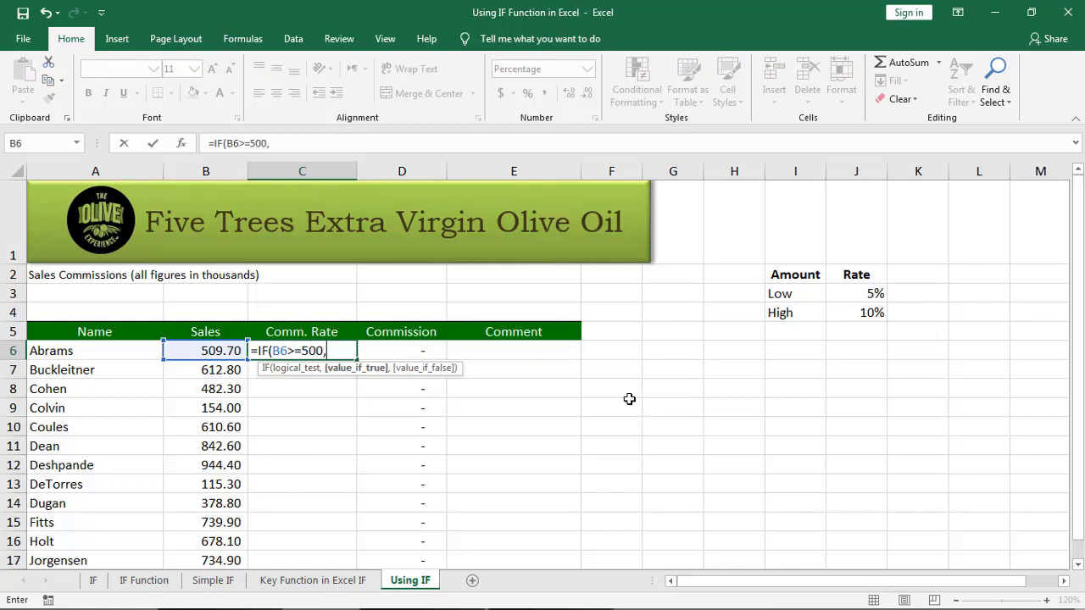
{"action": "left_click", "coordinate": [862, 318]}
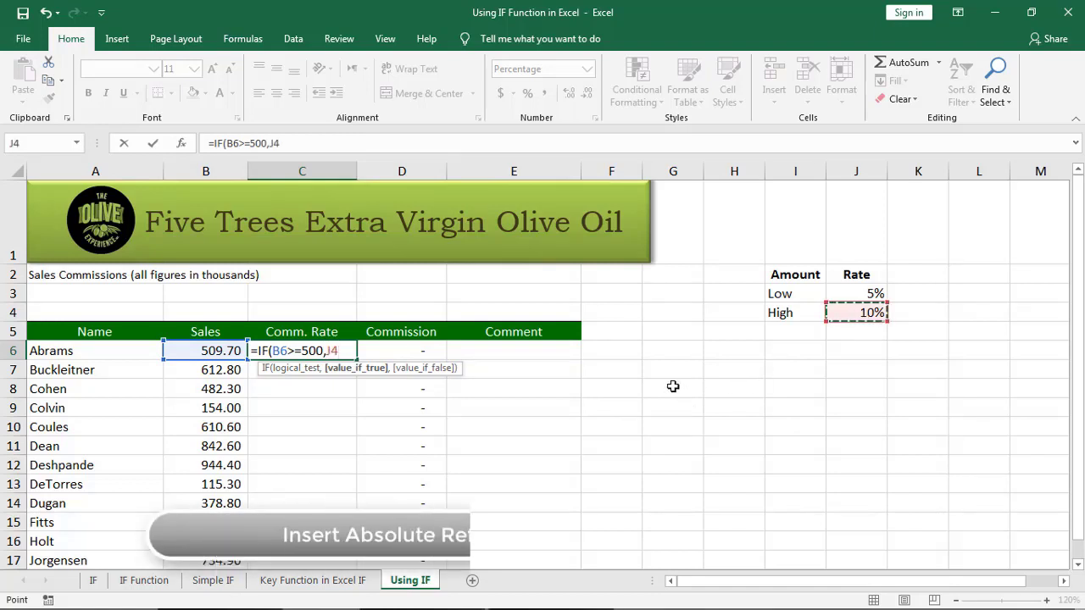
{"action": "key", "text": "F4"}
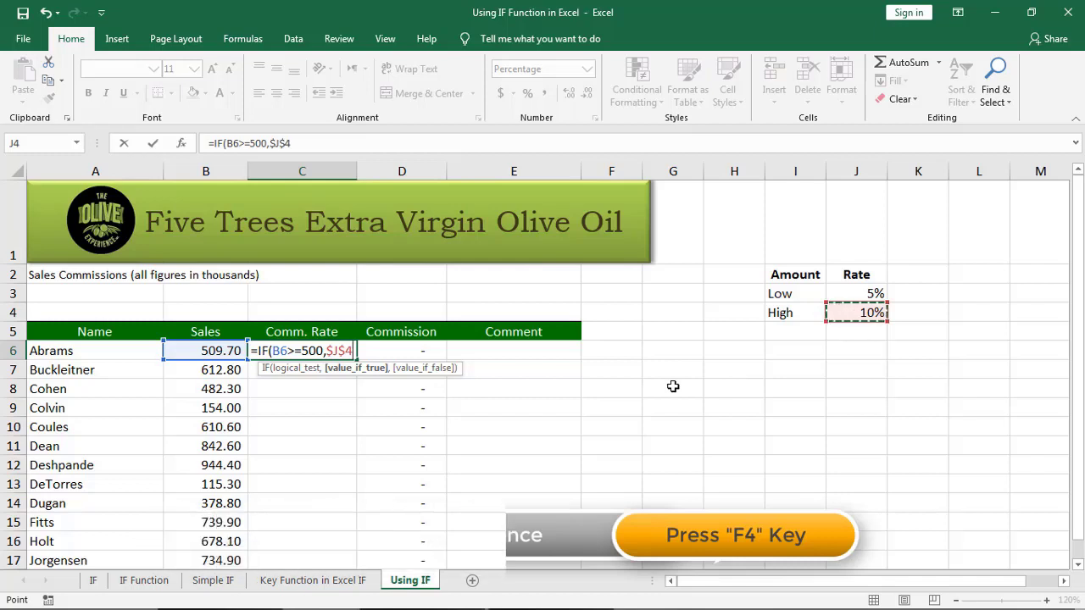
{"action": "type", "text": ","}
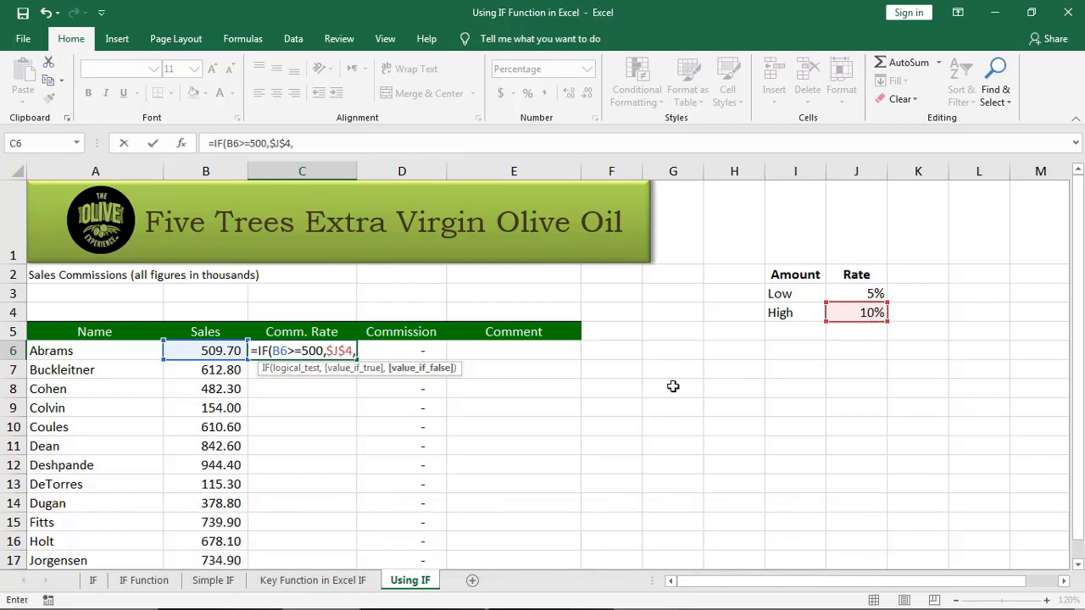
{"action": "left_click", "coordinate": [864, 294]}
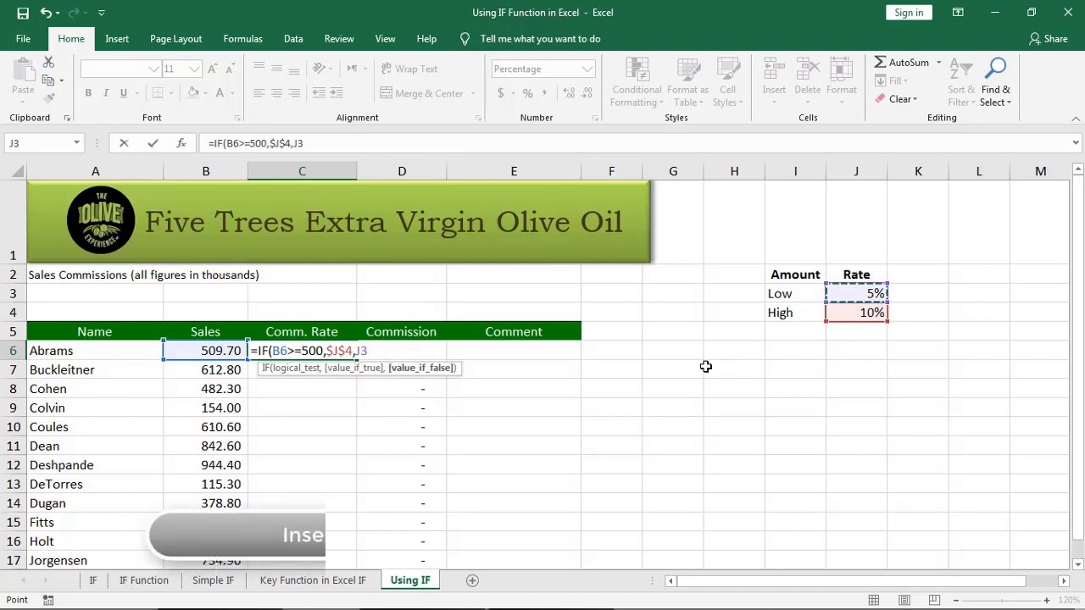
{"action": "key", "text": "F4"}
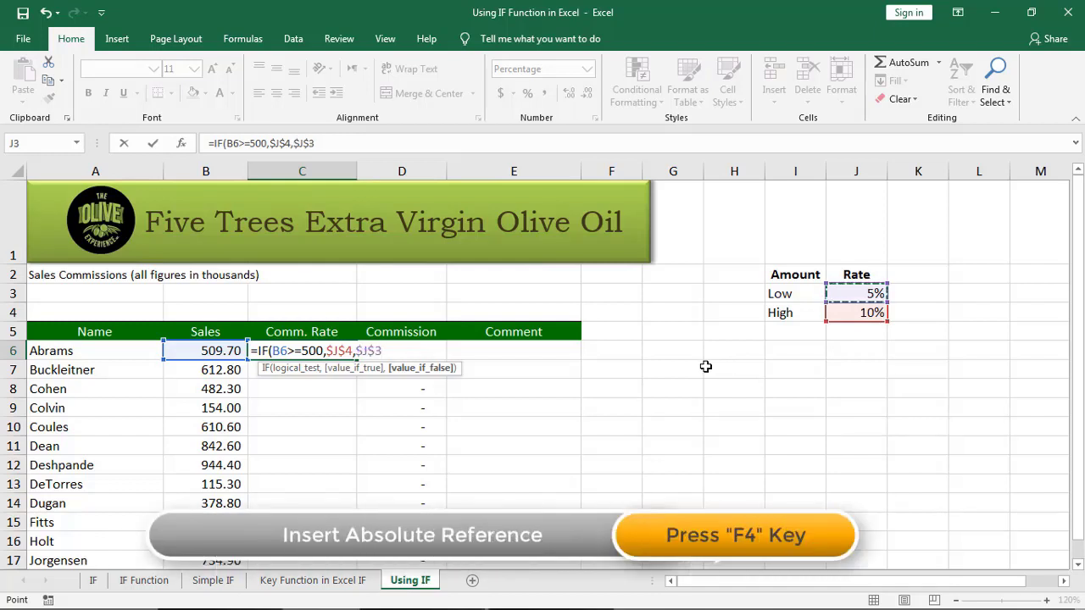
{"action": "type", "text": ")"}
{"action": "key", "text": "Return"}
- Fill the commission rate formula from C6 down to C17
{"action": "key", "text": "Up"}
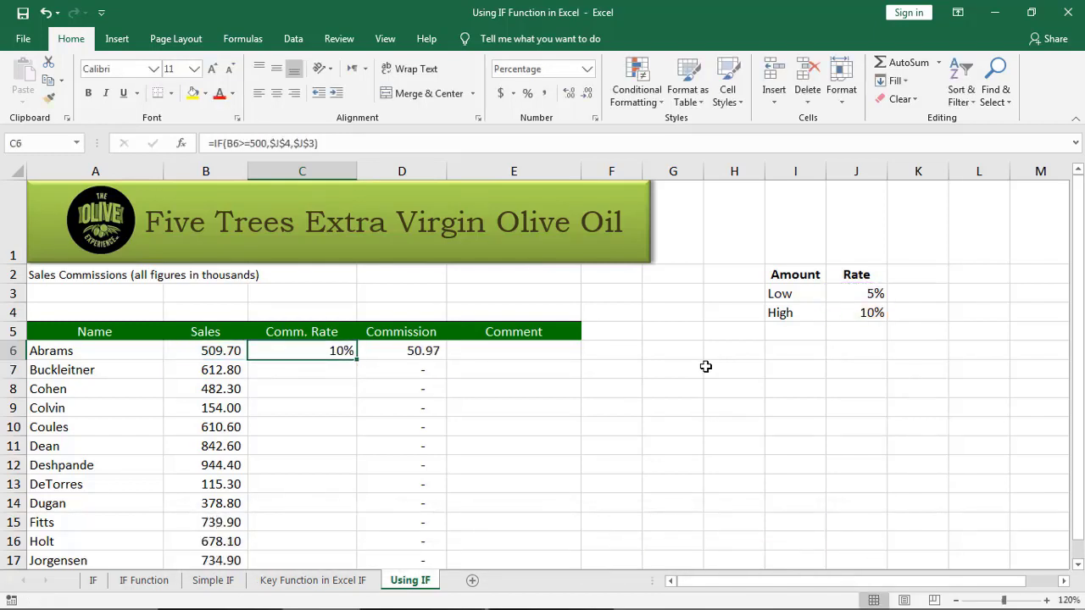
{"action": "double_click", "coordinate": [356, 359]}
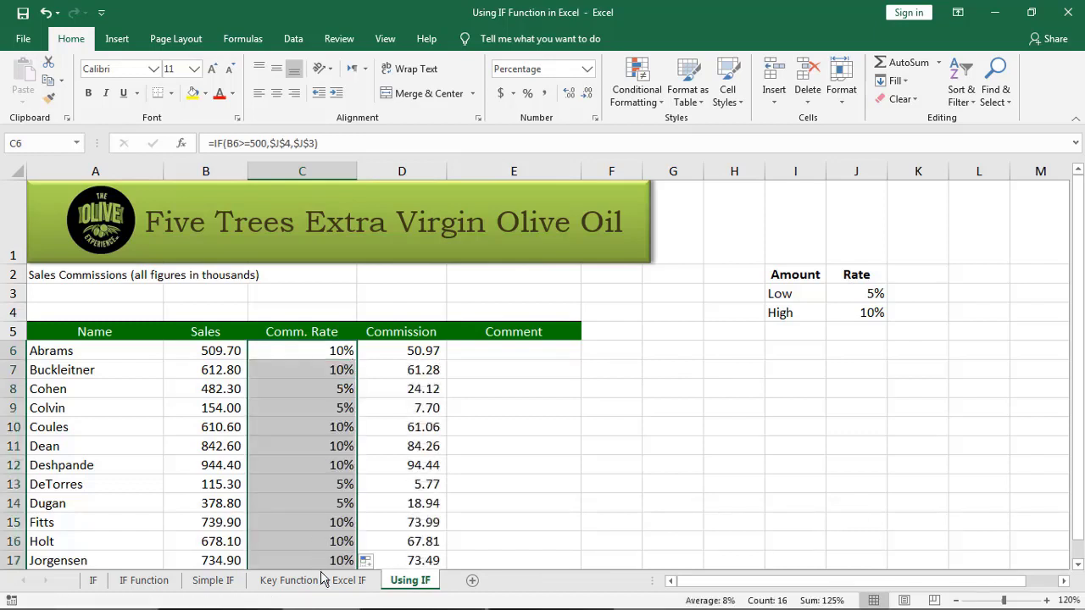
{"action": "left_click", "coordinate": [322, 351]}
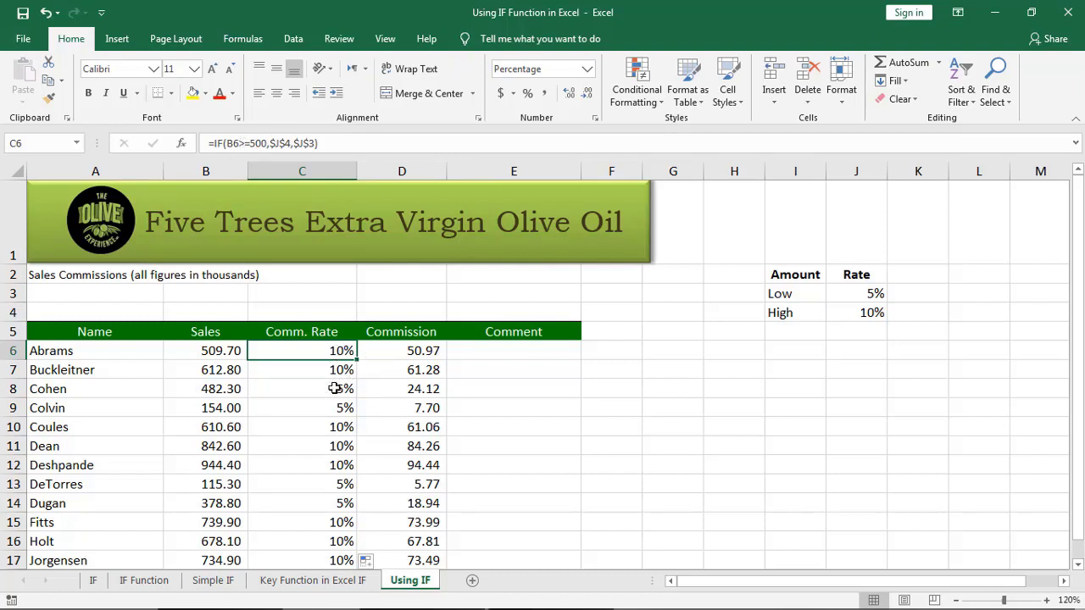
{"action": "left_click", "coordinate": [337, 388]}
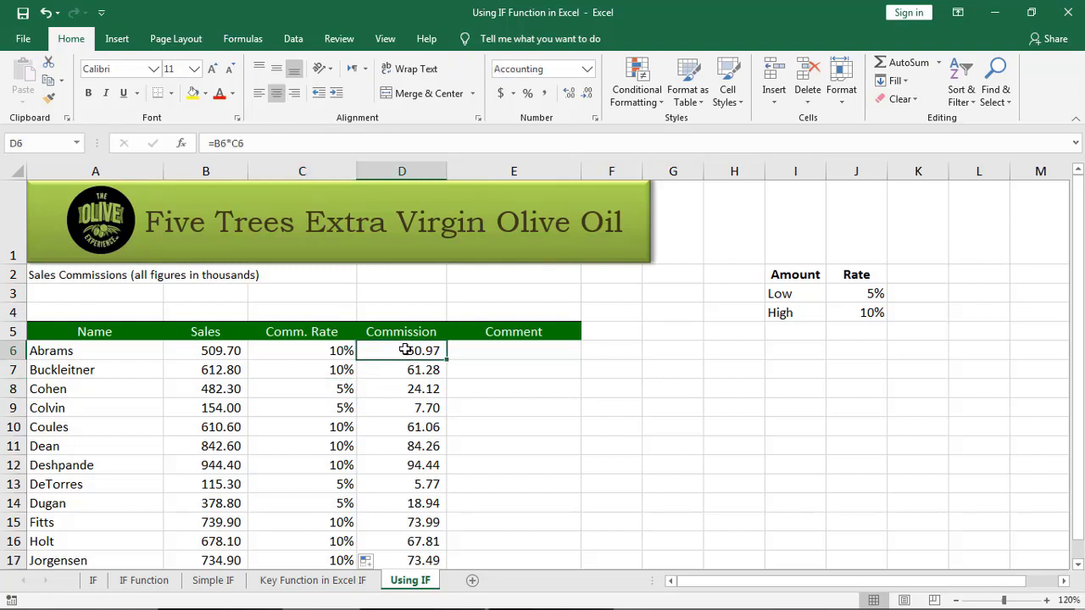
{"action": "double_click", "coordinate": [405, 350]}
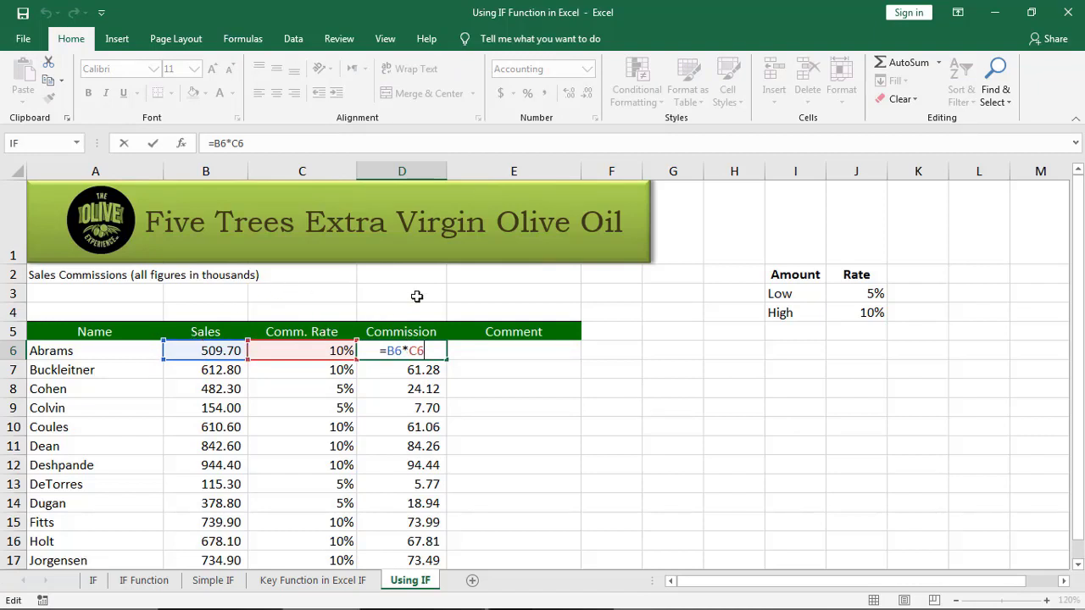
{"action": "key", "text": "Return"}
{"action": "key", "text": "Up"}
{"action": "key", "text": "Right"}
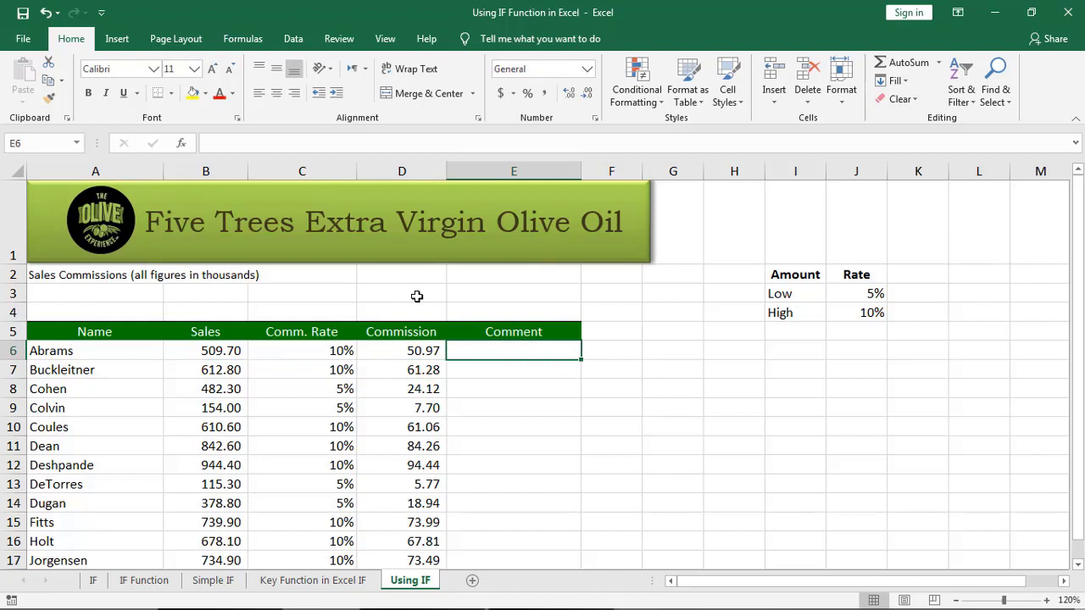
- Enter =IF(B6>=500,"Great Job!","Better luck next time") in E6 and fill it down to E17
{"action": "type", "text": "="}
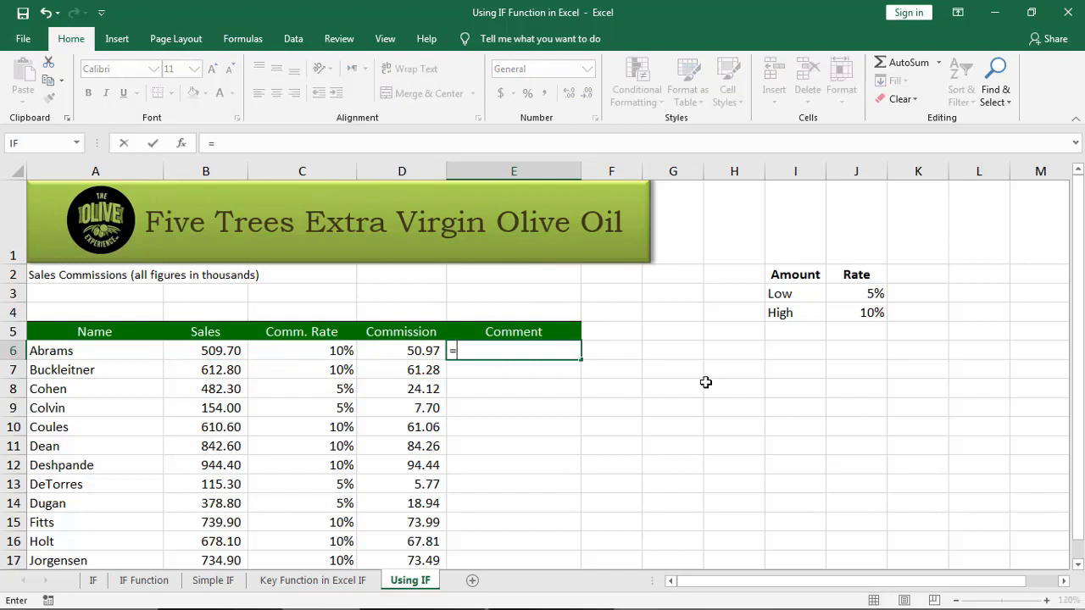
{"action": "type", "text": "if("}
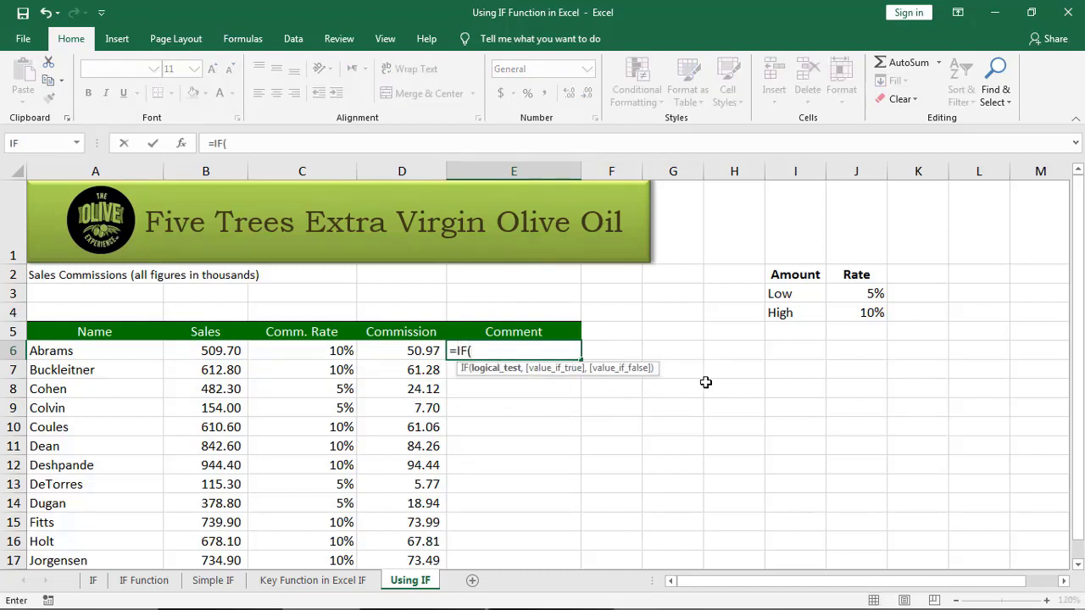
{"action": "key", "text": "Left"}
{"action": "key", "text": "Left"}
{"action": "key", "text": "Left"}
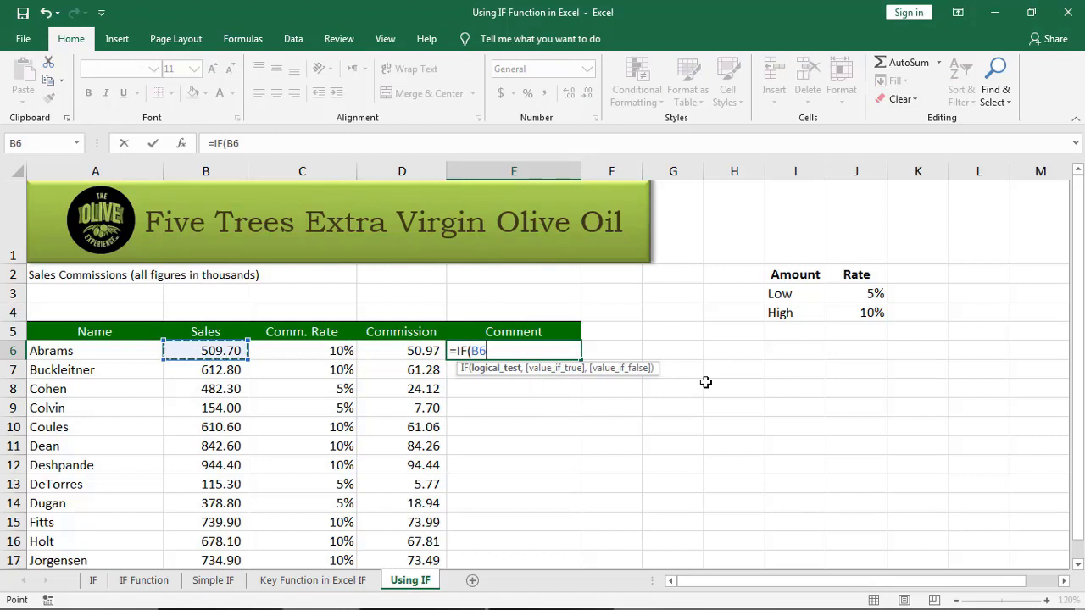
{"action": "type", "text": ">="}
{"action": "type", "text": "500"}
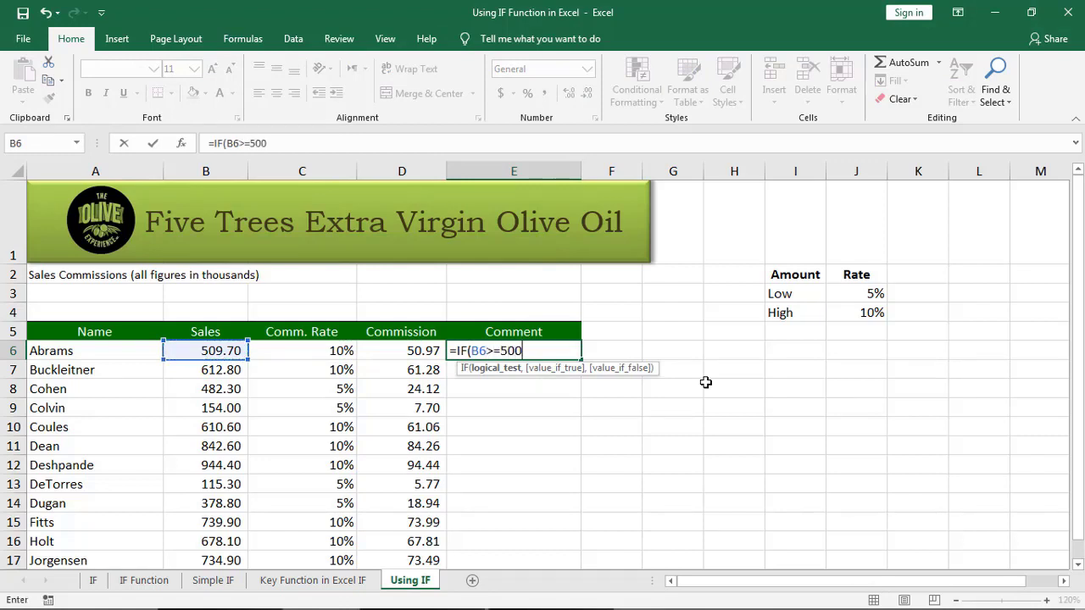
{"action": "type", "text": ","}
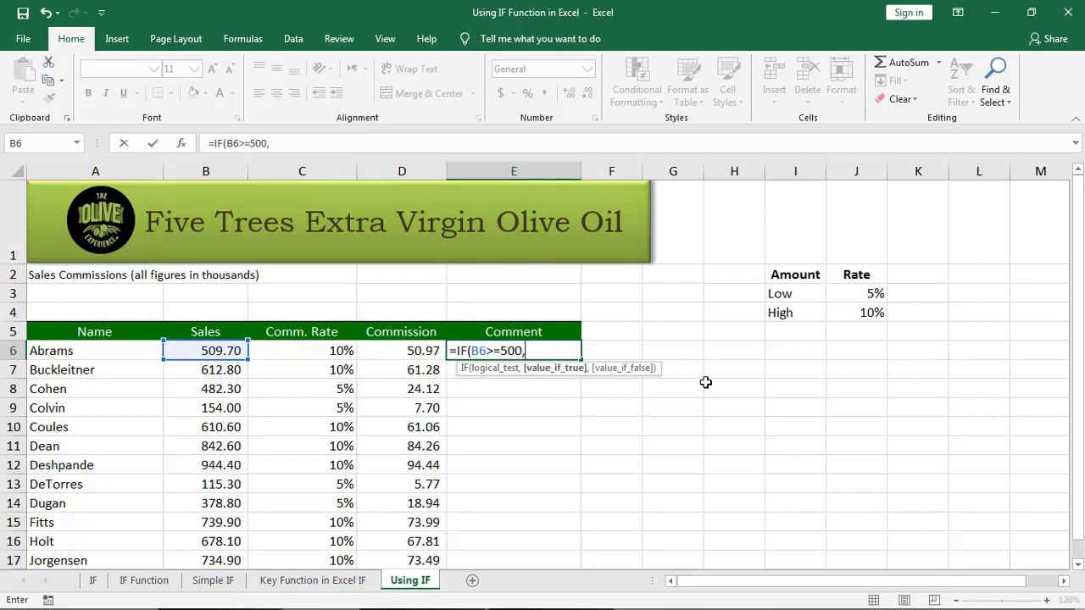
{"action": "type", "text": "\""}
{"action": "type", "text": "Gr"}
{"action": "type", "text": "eat"}
{"action": "type", "text": " Job!"}
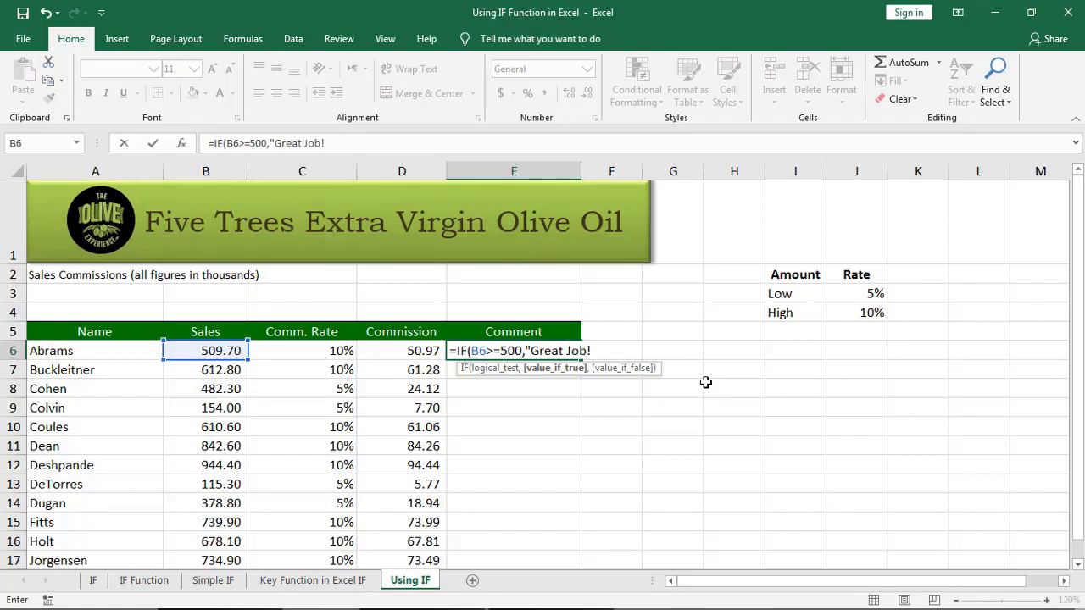
{"action": "type", "text": "\","}
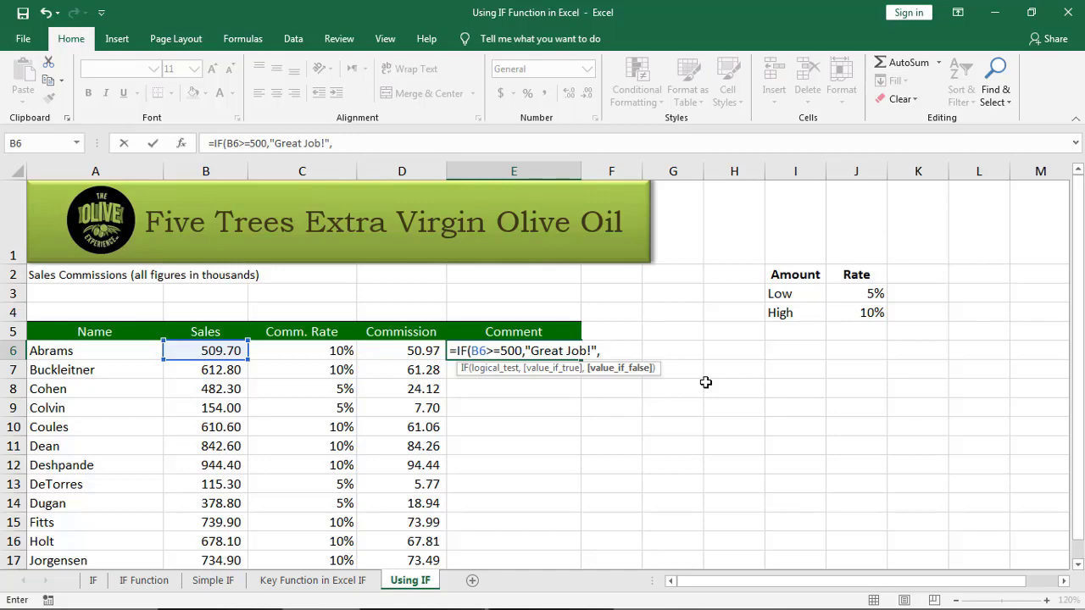
{"action": "type", "text": "\""}
{"action": "type", "text": "Better"}
{"action": "type", "text": " l"}
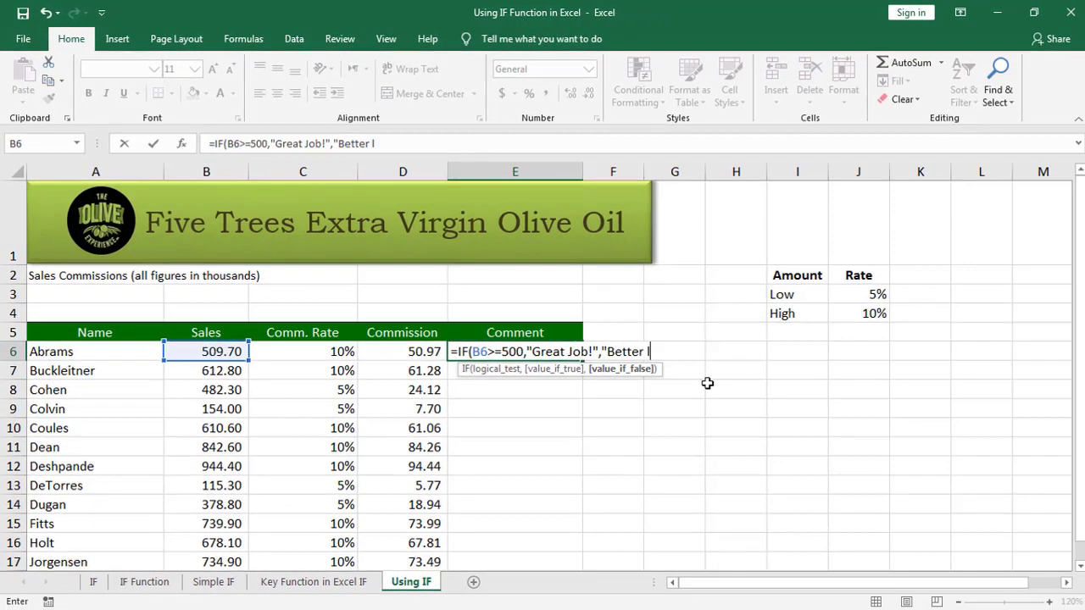
{"action": "type", "text": "uck next "}
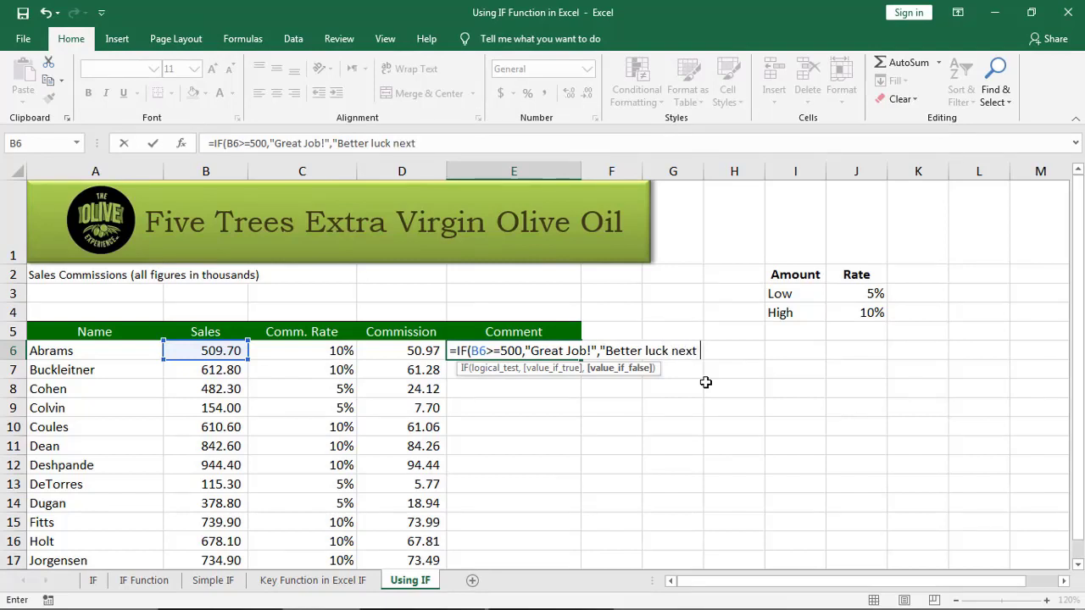
{"action": "type", "text": "time\""}
{"action": "type", "text": ")"}
{"action": "key", "text": "Return"}
{"action": "key", "text": "Up"}
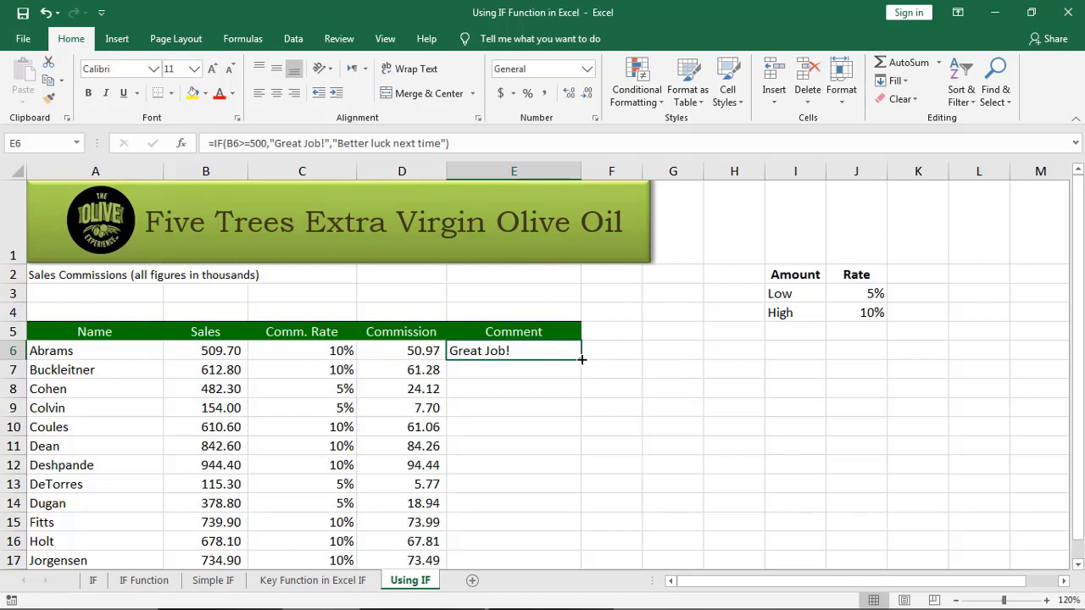
{"action": "double_click", "coordinate": [580, 363]}
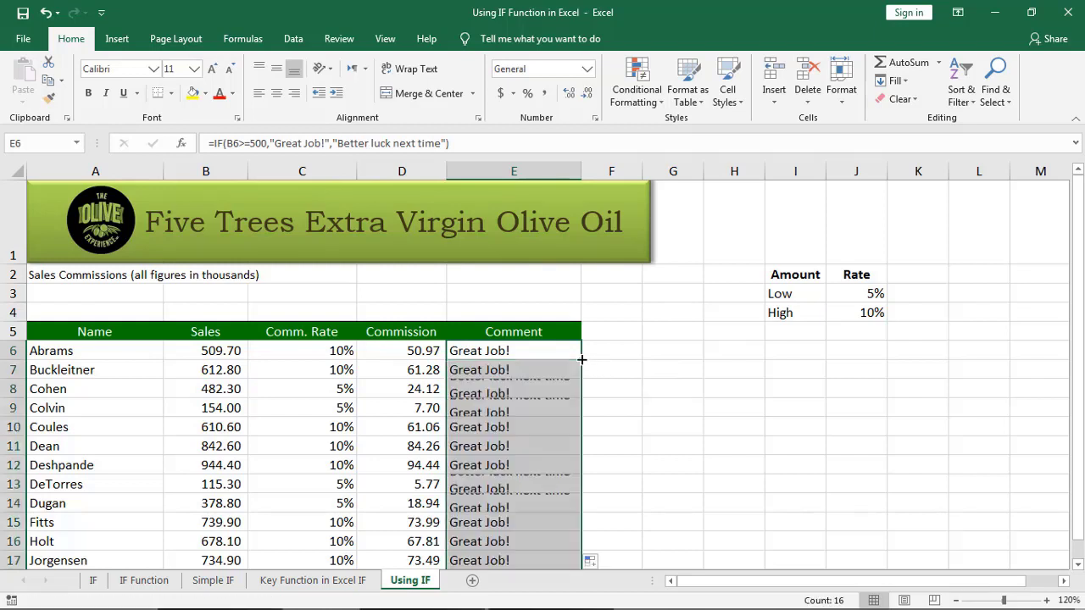
{"action": "left_click", "coordinate": [516, 349]}
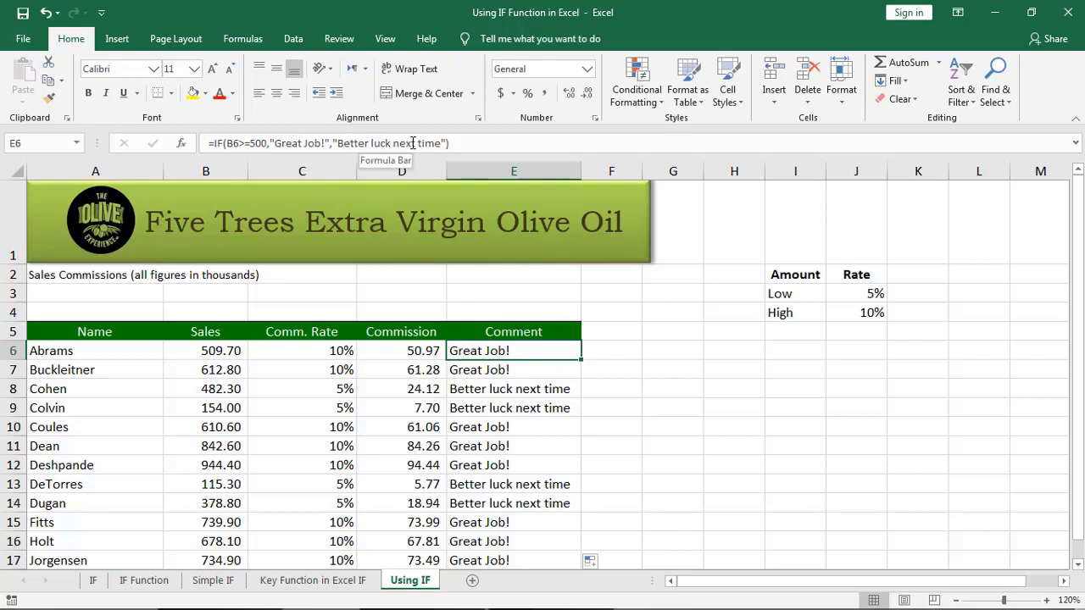
{"action": "left_click", "coordinate": [507, 392]}
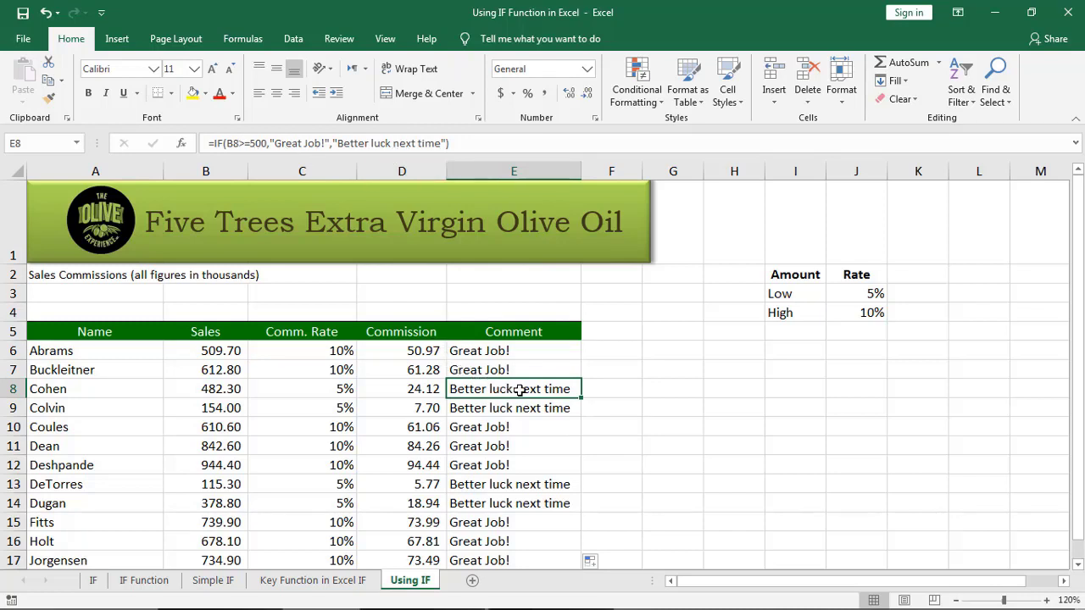
{"action": "left_click", "coordinate": [128, 330]}
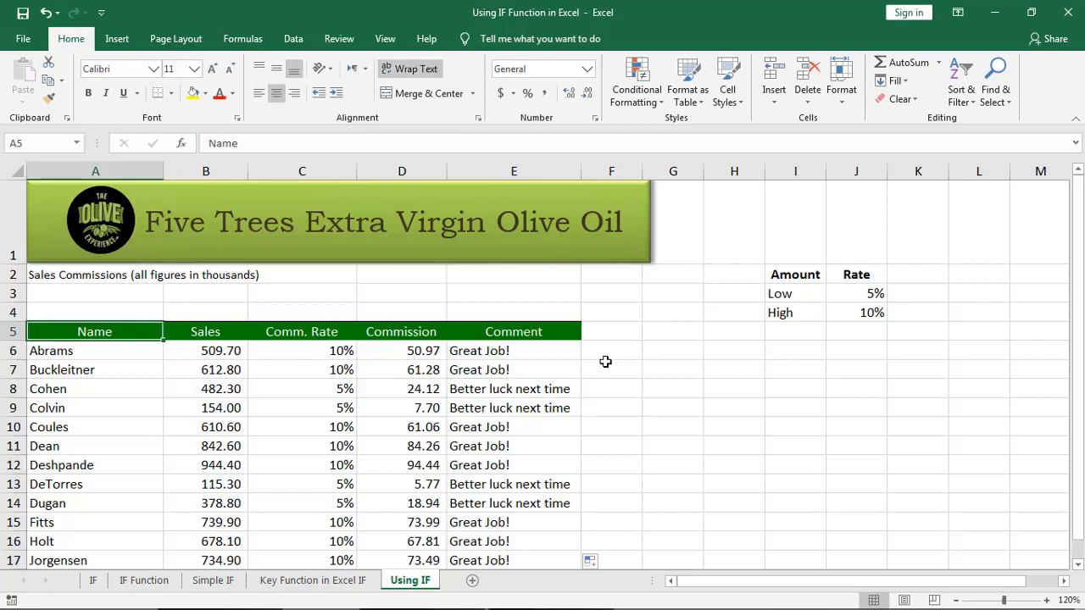